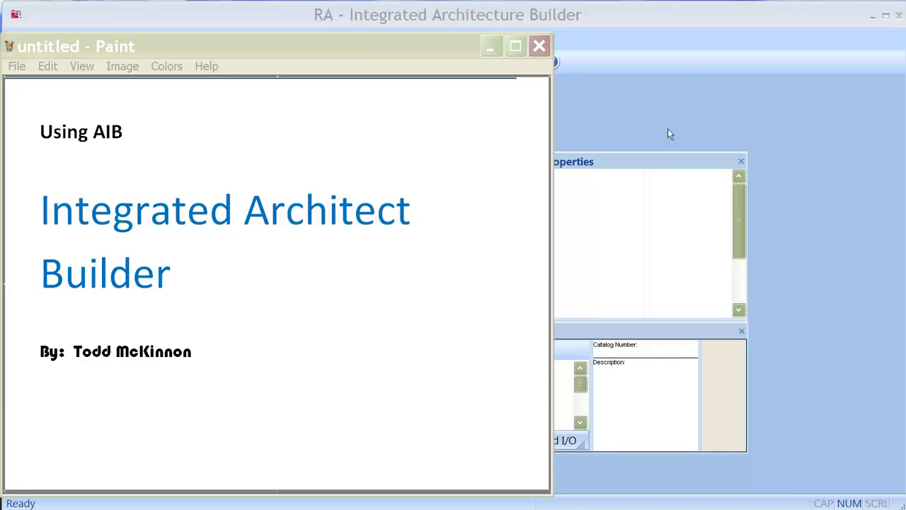
# - Bring the Integrated Architecture Builder window in front of the Paint title slide
pyautogui.click(639, 127)
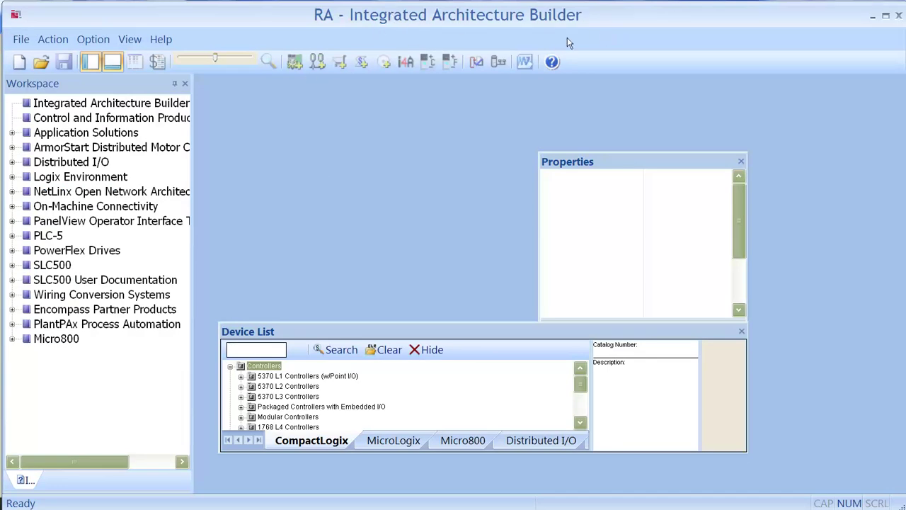
# - Create a blank workspace named 'Todd Video2' in the default location, replacing the existing project
pyautogui.click(21, 41)
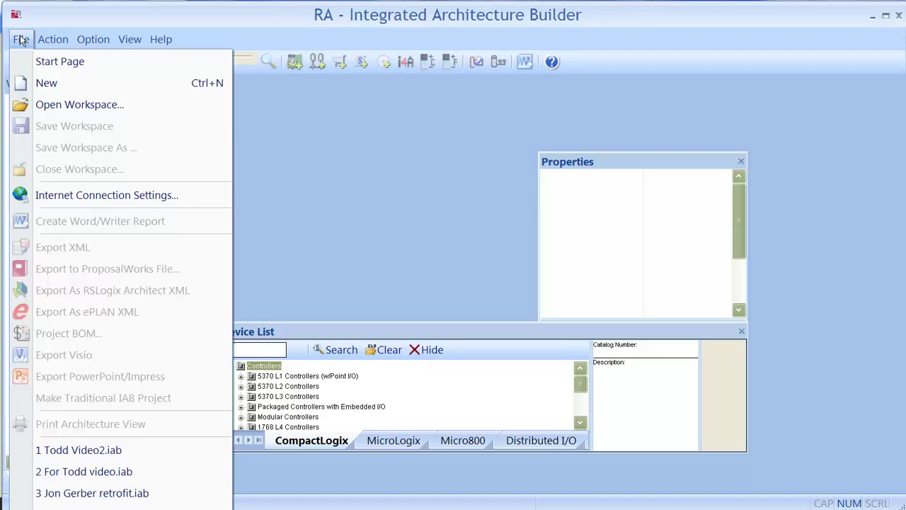
pyautogui.click(45, 82)
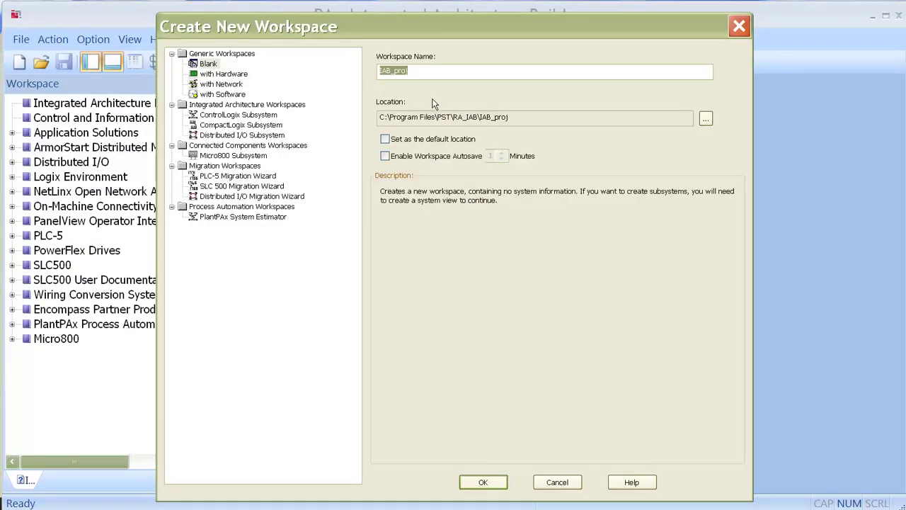
pyautogui.write('Todd Video2')
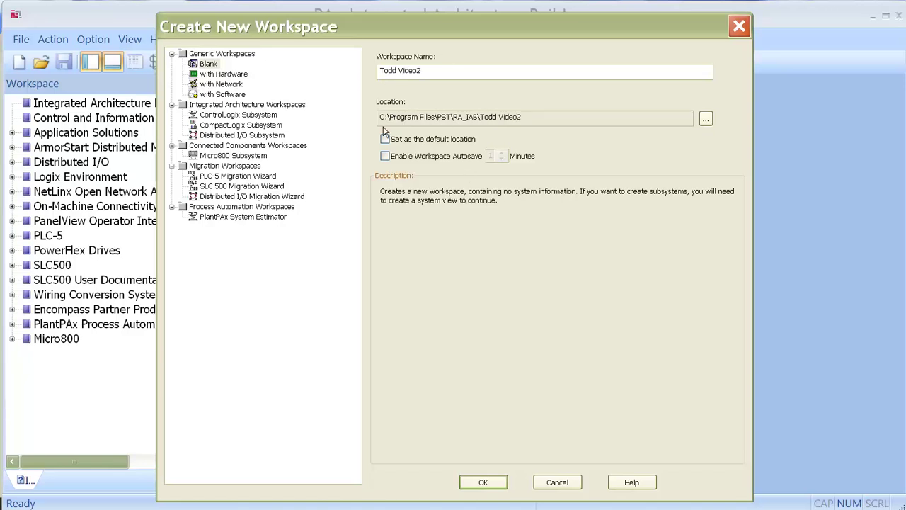
pyautogui.click(705, 119)
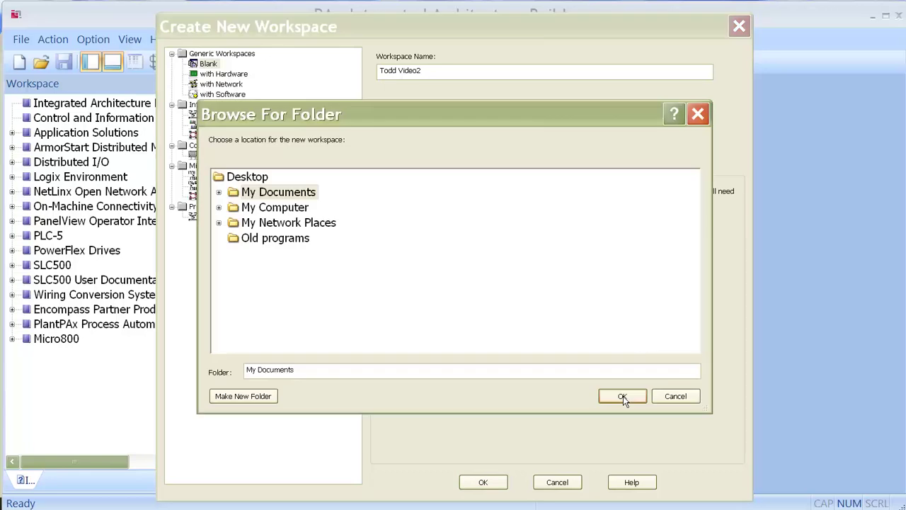
pyautogui.click(698, 116)
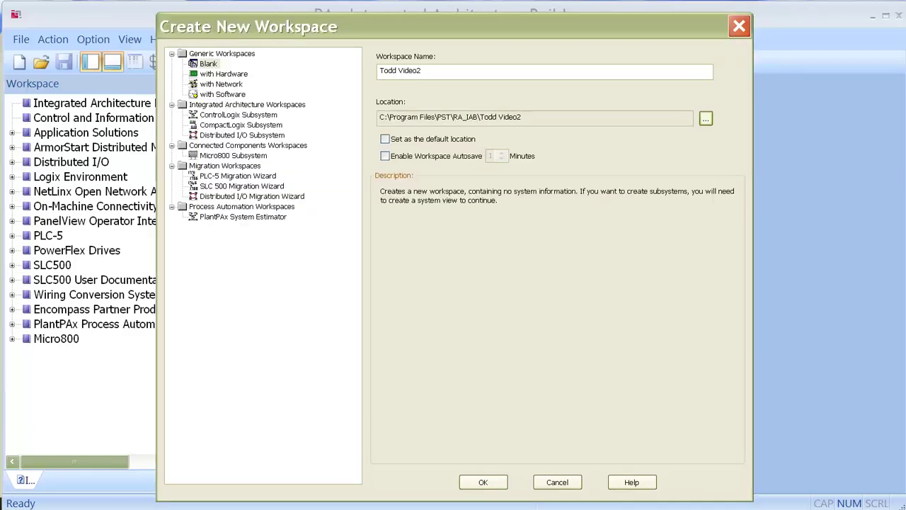
pyautogui.click(505, 482)
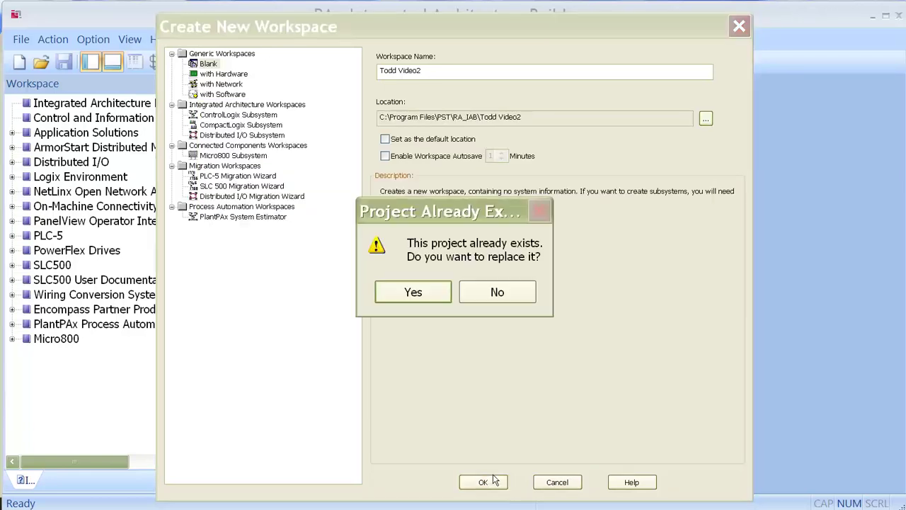
pyautogui.click(409, 291)
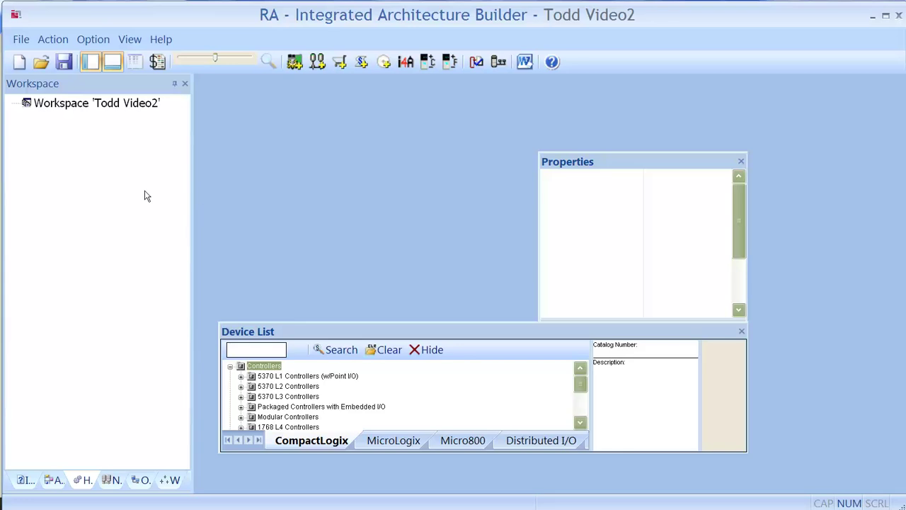
# - Start the CompactLogix subsystem wizard with a 24V DC chassis power supply
pyautogui.click(171, 481)
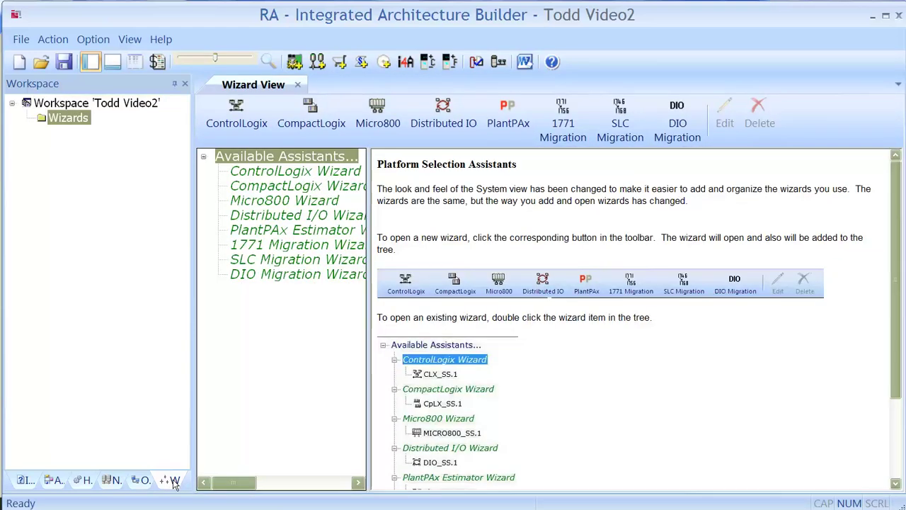
pyautogui.click(314, 122)
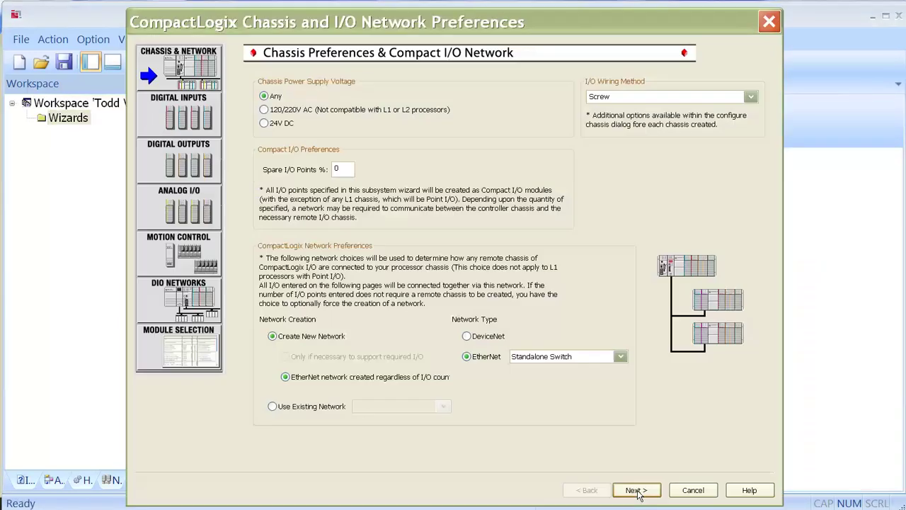
pyautogui.click(264, 123)
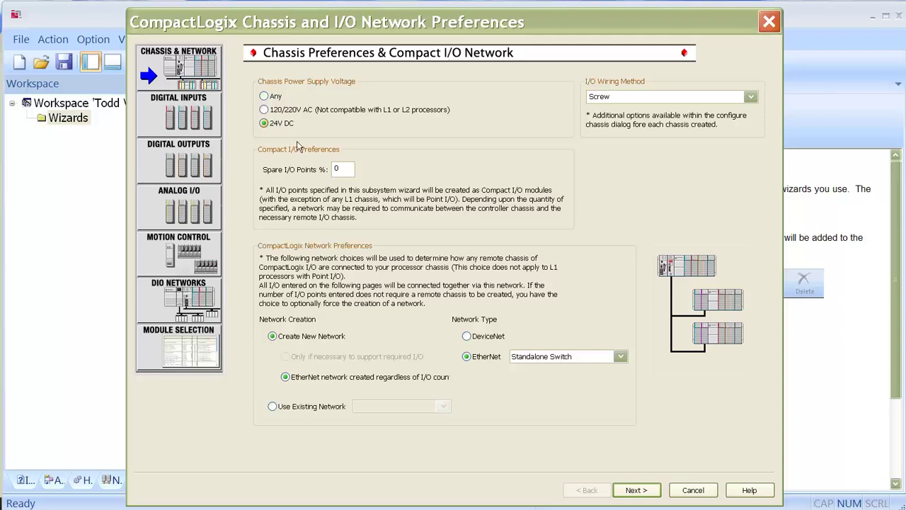
pyautogui.click(635, 490)
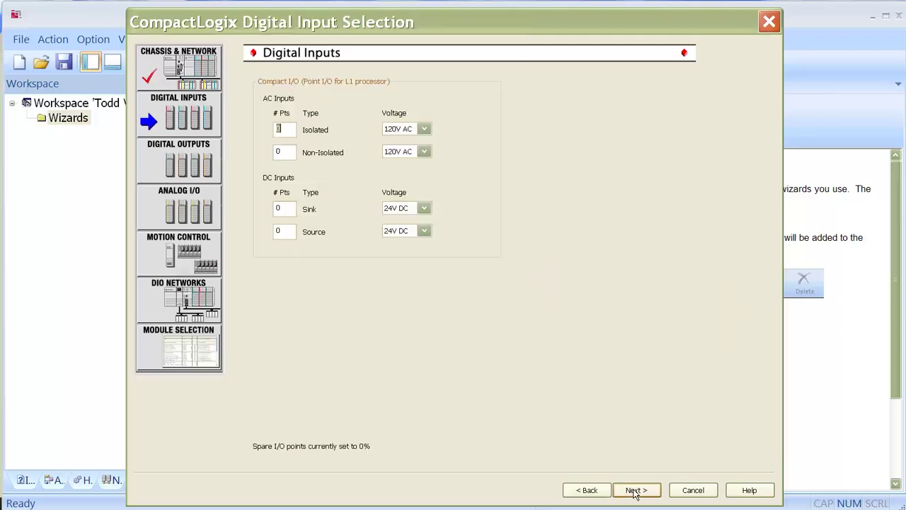
# - Request 24 DC sink inputs, 48 sourcing outputs and 4 analog current inputs, reaching Hardware Selection
pyautogui.doubleClick(290, 211)
pyautogui.write('24')
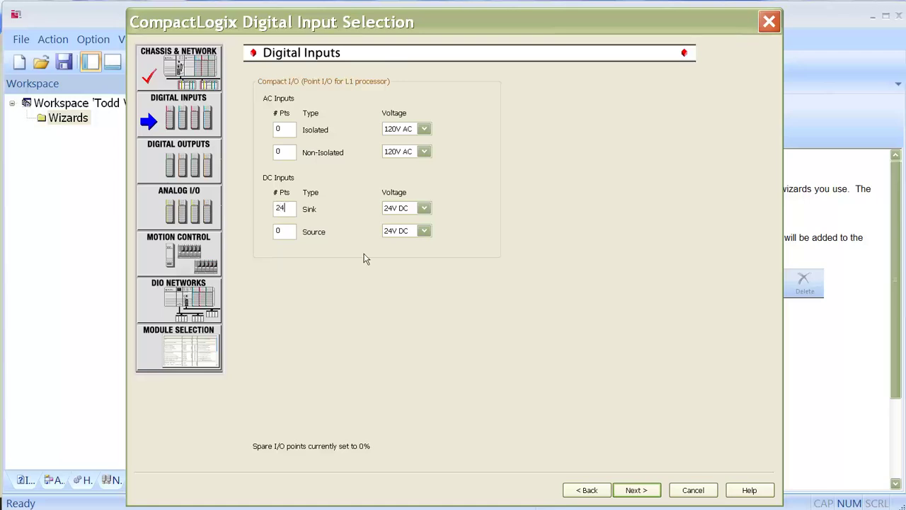
pyautogui.click(635, 490)
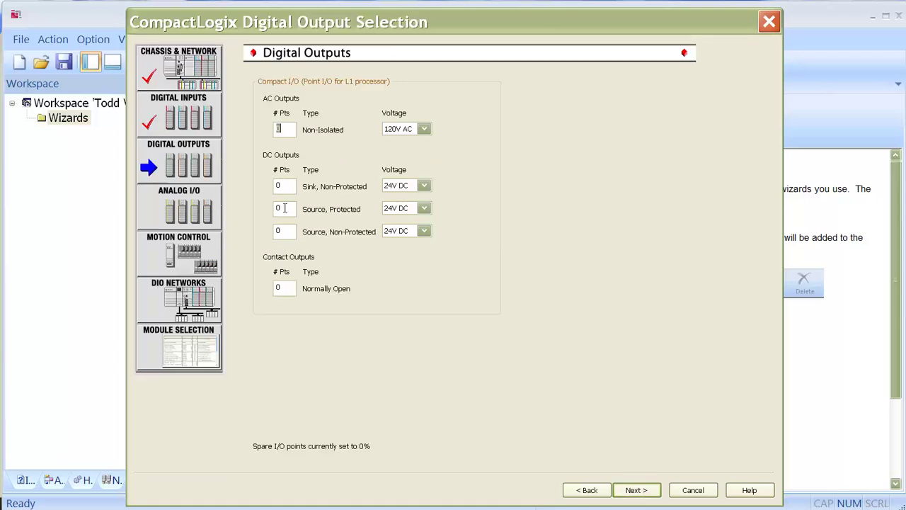
pyautogui.doubleClick(283, 231)
pyautogui.write('48')
pyautogui.click(640, 490)
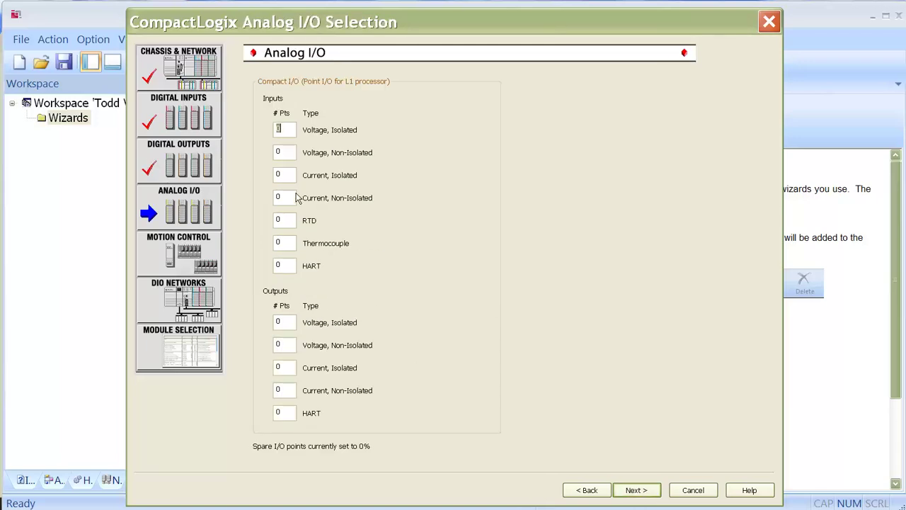
pyautogui.doubleClick(287, 197)
pyautogui.write('4')
pyautogui.click(645, 488)
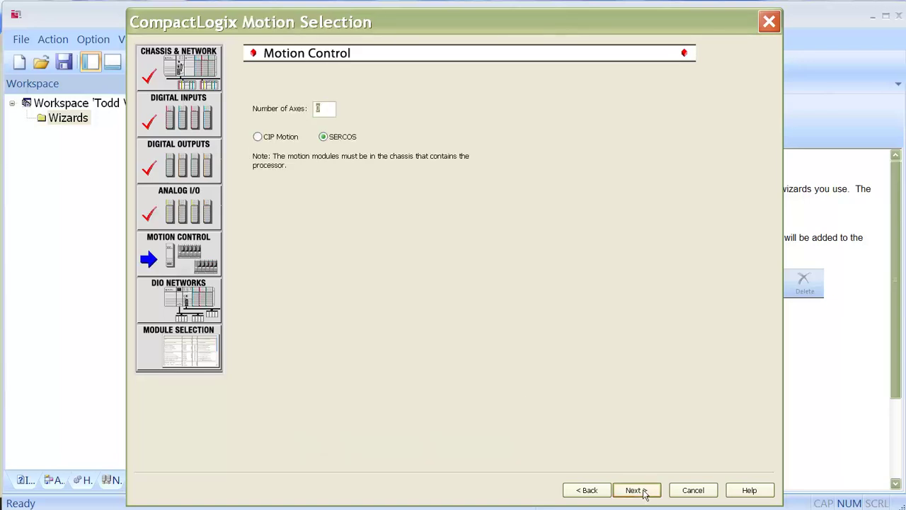
pyautogui.click(646, 491)
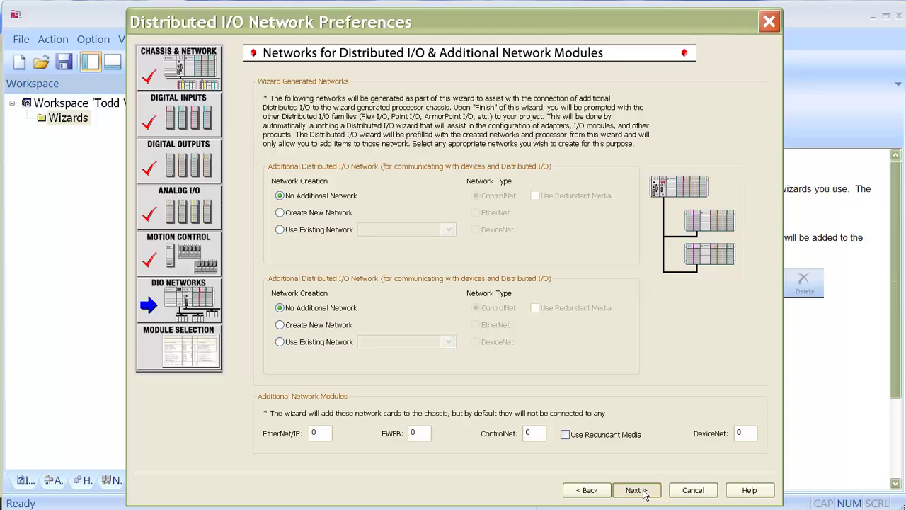
pyautogui.click(633, 490)
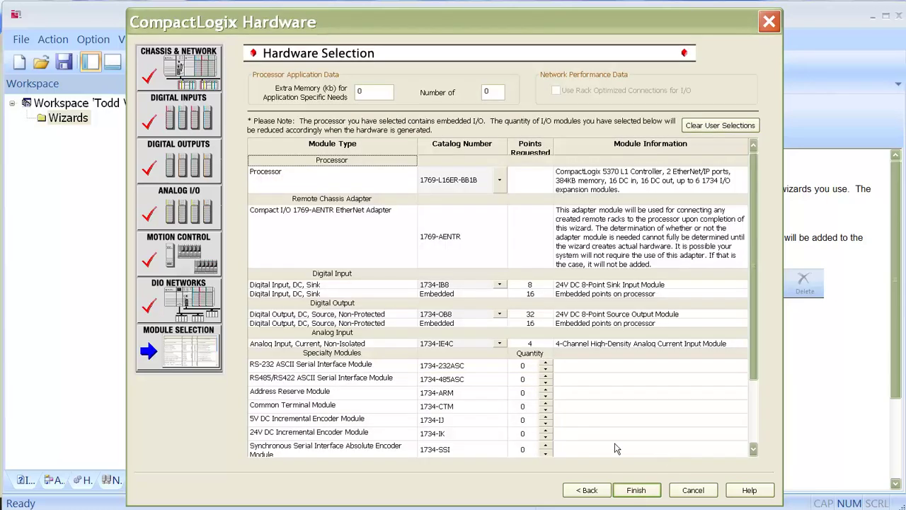
# - Choose the 1769-L30ERM processor with 1769-IQ16 input and 1769-OB16 output modules, then finish
pyautogui.click(499, 181)
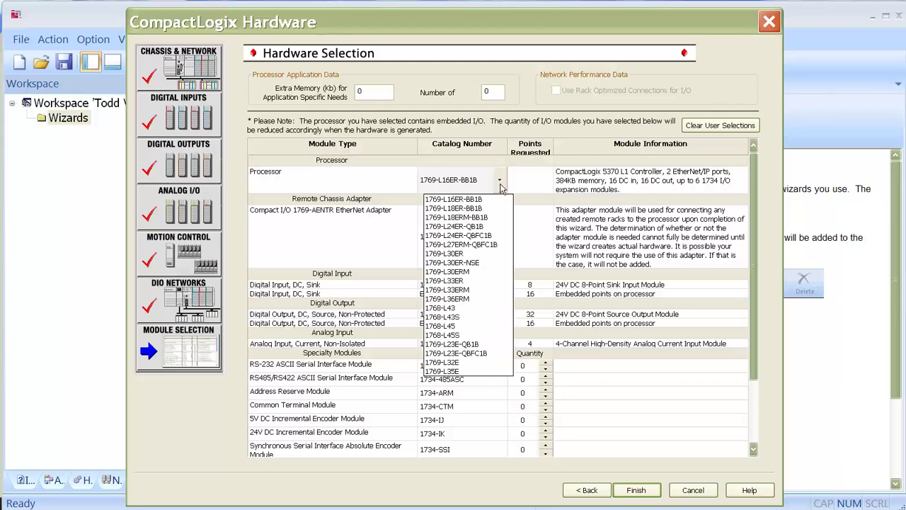
pyautogui.click(453, 272)
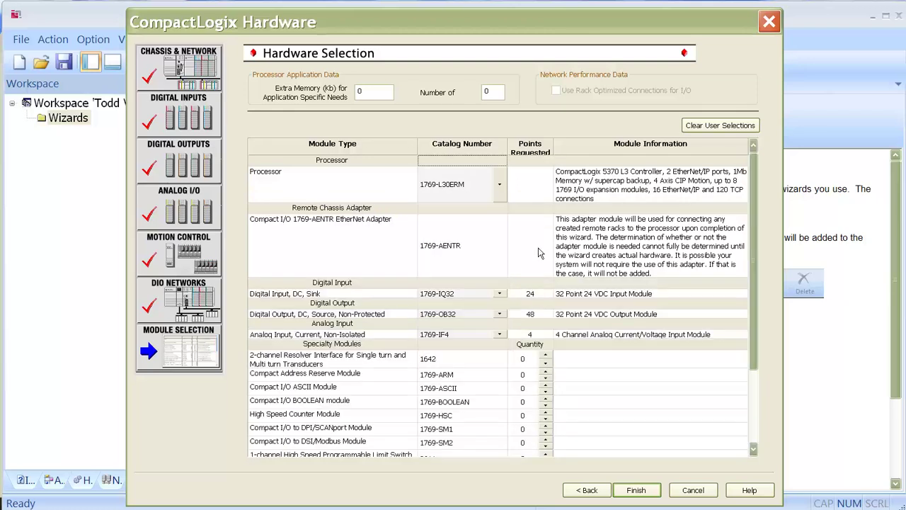
pyautogui.click(501, 294)
pyautogui.click(459, 307)
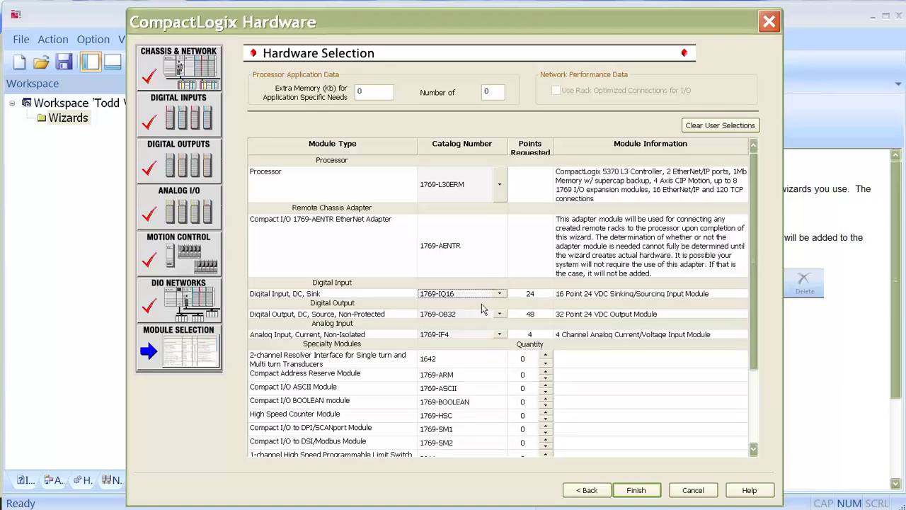
pyautogui.click(500, 315)
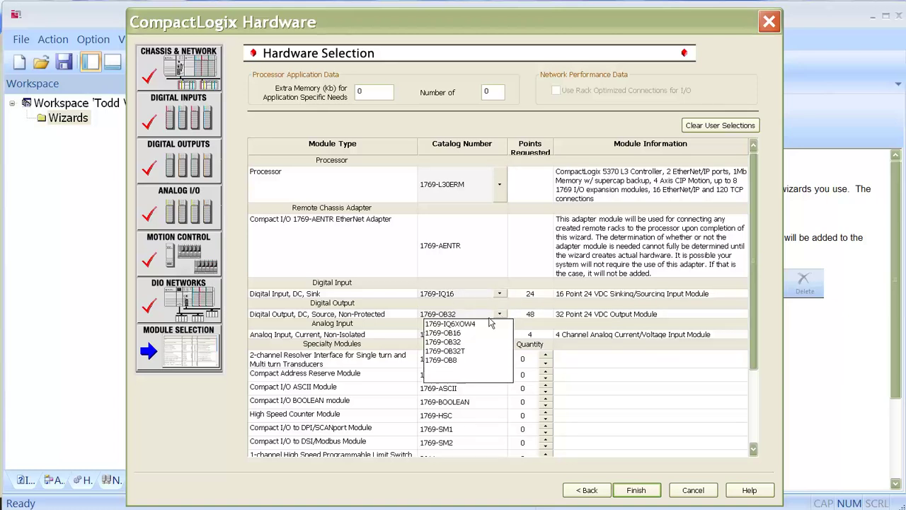
pyautogui.click(461, 332)
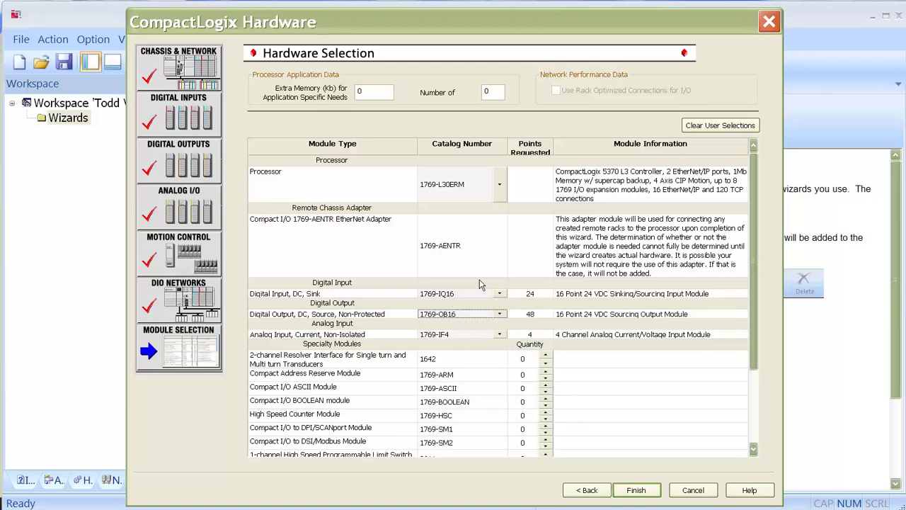
pyautogui.click(636, 489)
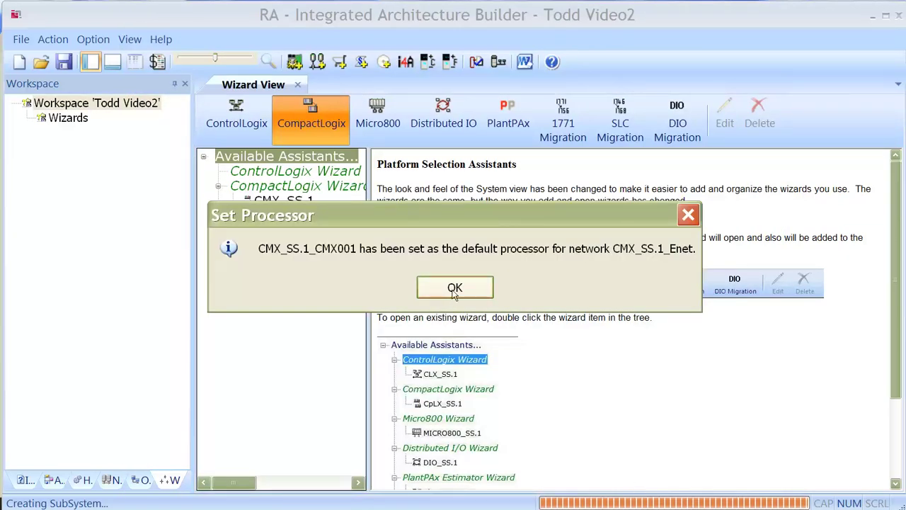
# - Accept CMX_SS.1_CMX001 as default processor and add distributed I/O controlled by it
pyautogui.click(455, 288)
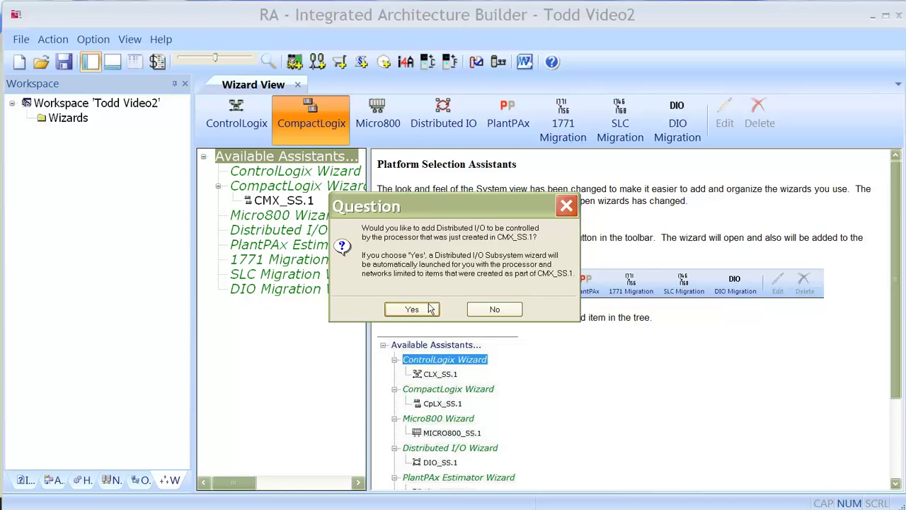
pyautogui.click(420, 312)
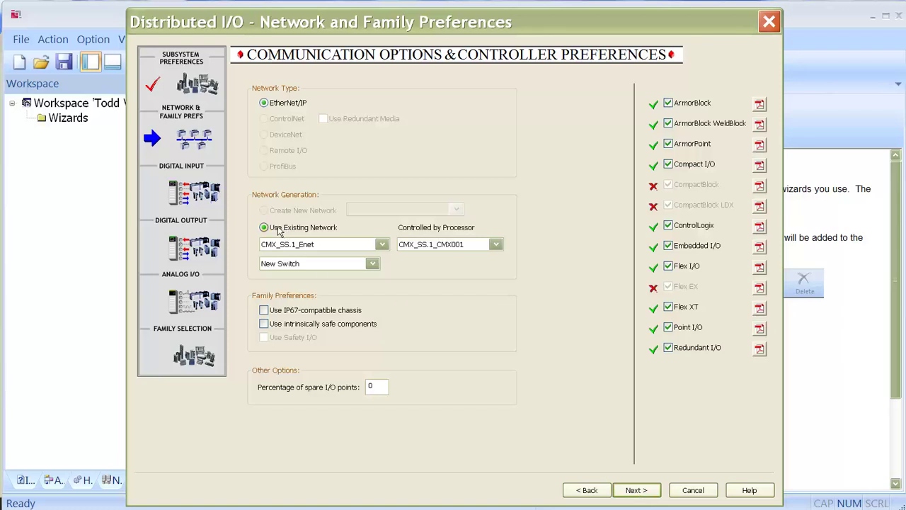
# - Allow any available switch and exclude Redundant, Flex, Flex XT, Embedded, ControlLogix, Compact, ArmorPoint and ArmorBlock families
pyautogui.click(371, 263)
pyautogui.click(350, 285)
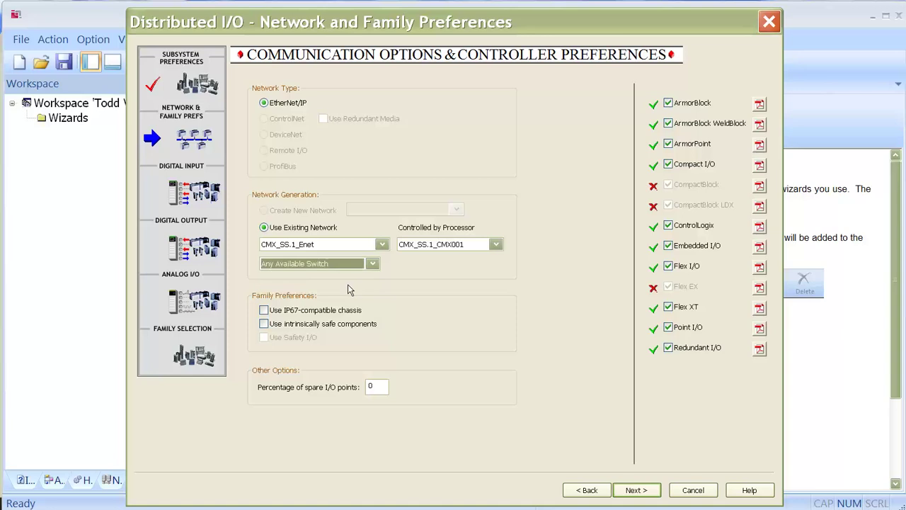
pyautogui.click(669, 347)
pyautogui.click(669, 307)
pyautogui.click(669, 266)
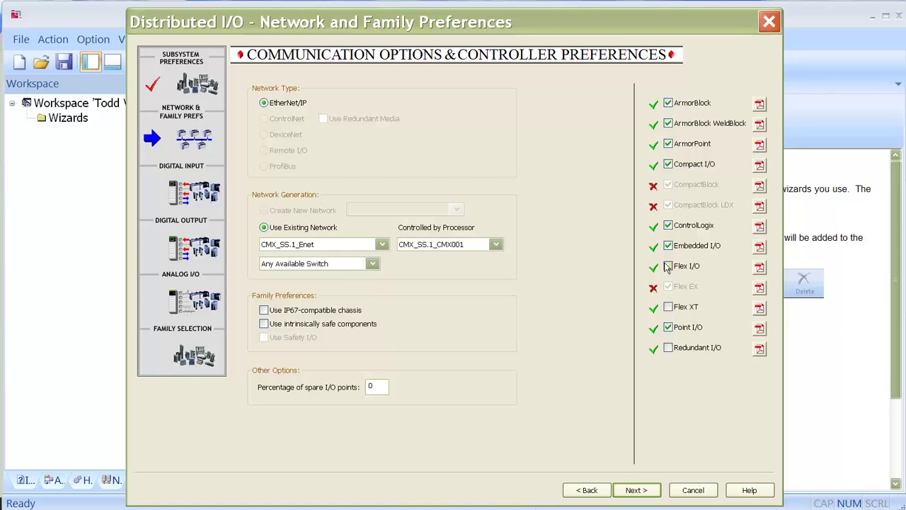
pyautogui.click(668, 246)
pyautogui.click(669, 226)
pyautogui.click(669, 165)
pyautogui.click(669, 144)
pyautogui.click(669, 124)
pyautogui.click(636, 490)
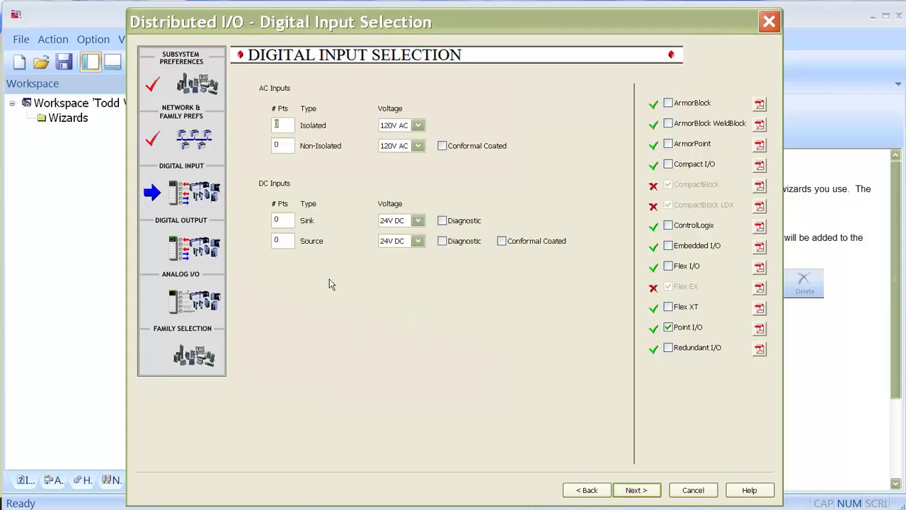
# - Request 64 DC sink inputs, 124 sourcing outputs and 4 non-isolated current inputs
pyautogui.click(286, 220)
pyautogui.write('64')
pyautogui.click(644, 492)
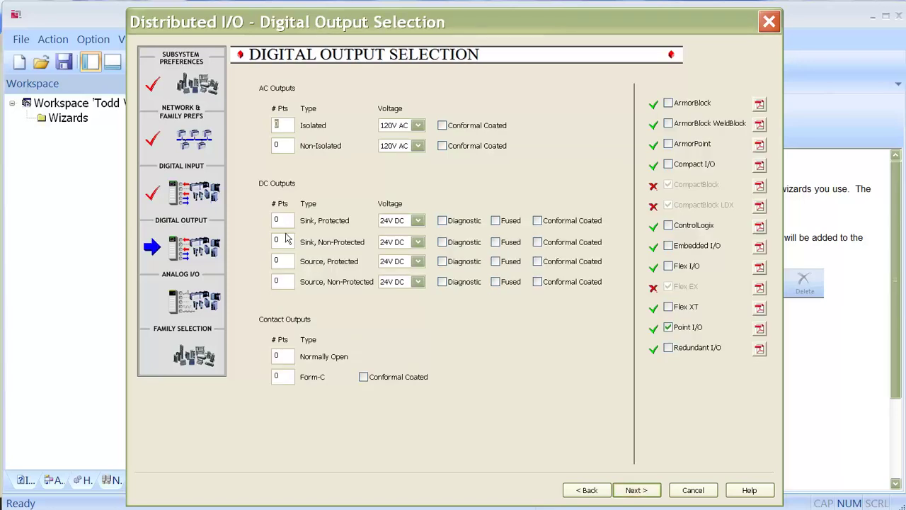
pyautogui.click(286, 281)
pyautogui.write('124')
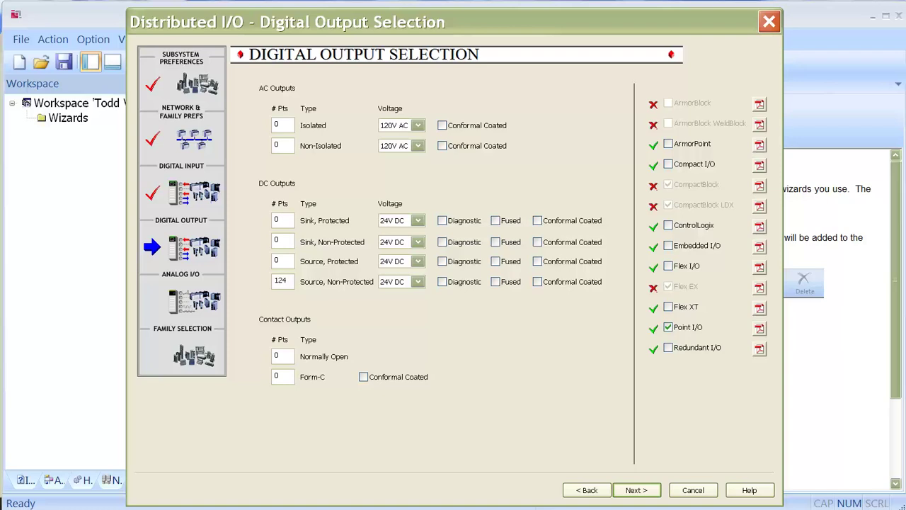
pyautogui.click(635, 490)
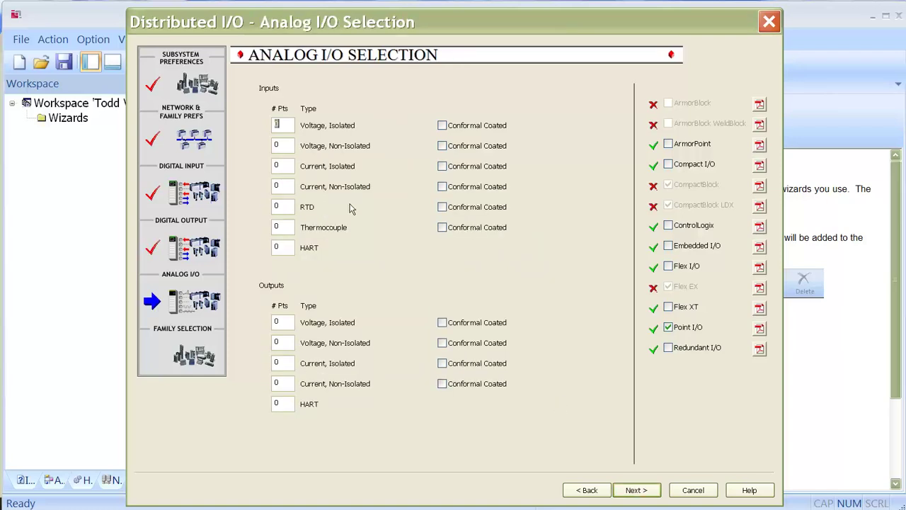
pyautogui.click(289, 186)
pyautogui.write('4')
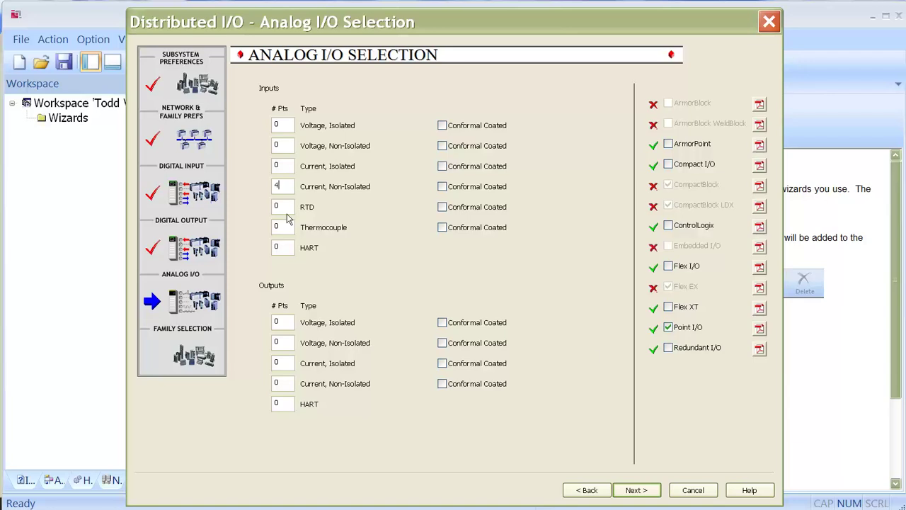
pyautogui.click(637, 490)
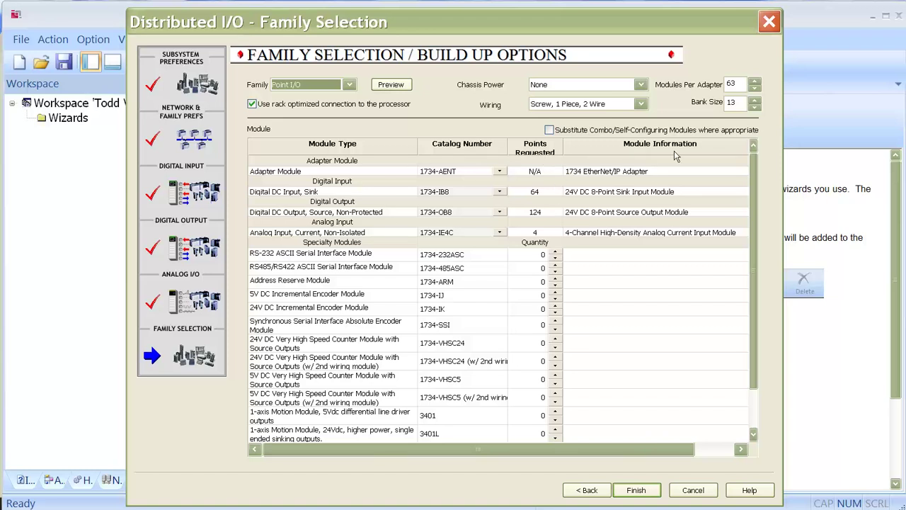
# - Use a bank size of 30 with the 1734-AENTR two-port adapter and finish the wizard
pyautogui.moveTo(741, 102); pyautogui.dragTo(719, 106)
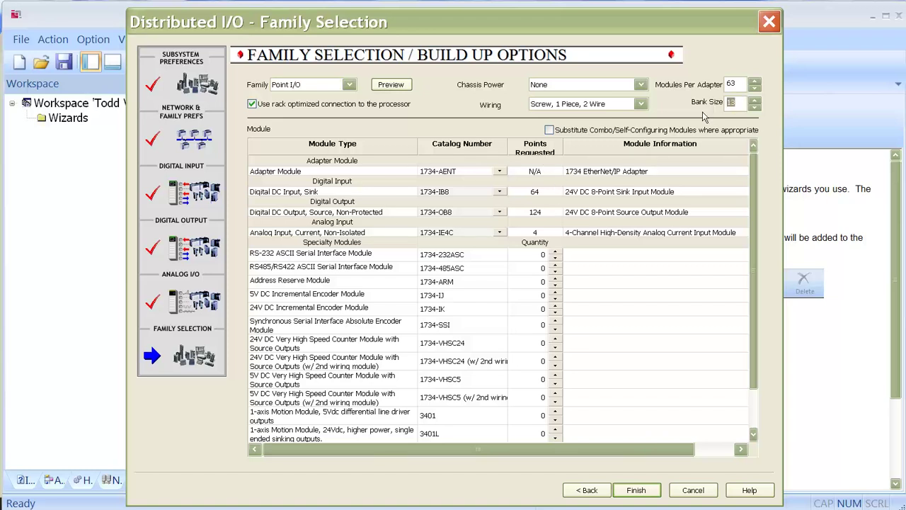
pyautogui.write('3')
pyautogui.click(500, 172)
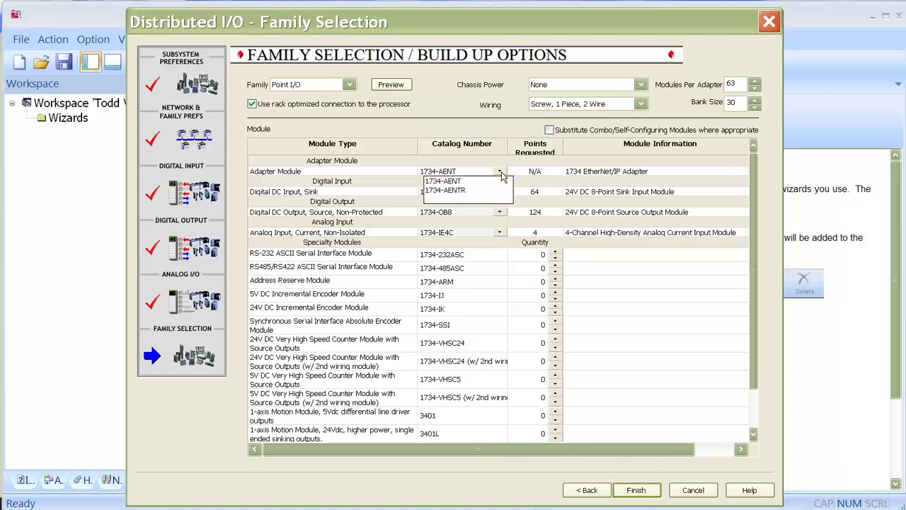
pyautogui.click(473, 190)
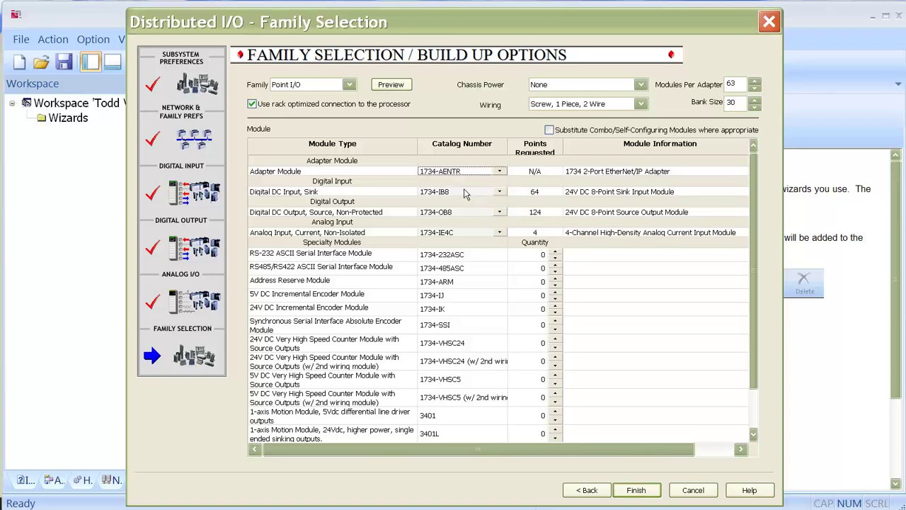
pyautogui.click(641, 492)
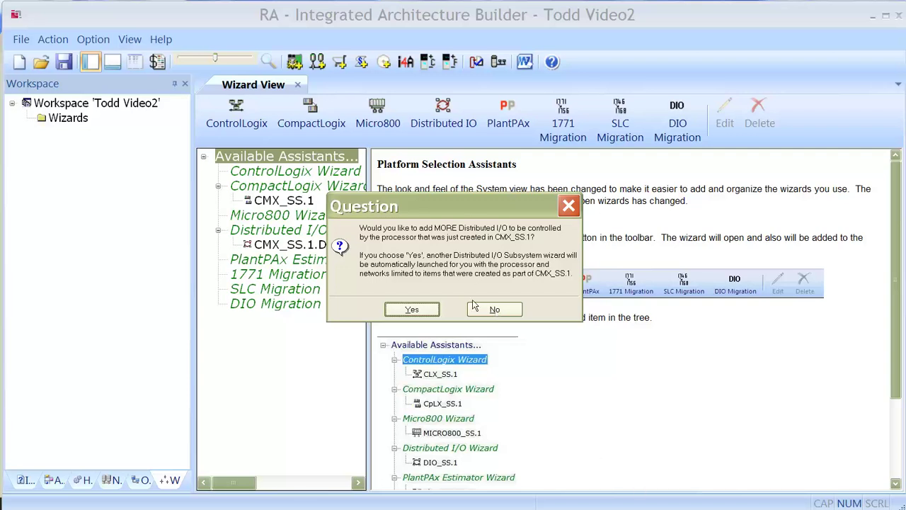
# - Decline more distributed I/O and expand the CMX001 and Point I/O nodes in the hardware tree
pyautogui.click(495, 311)
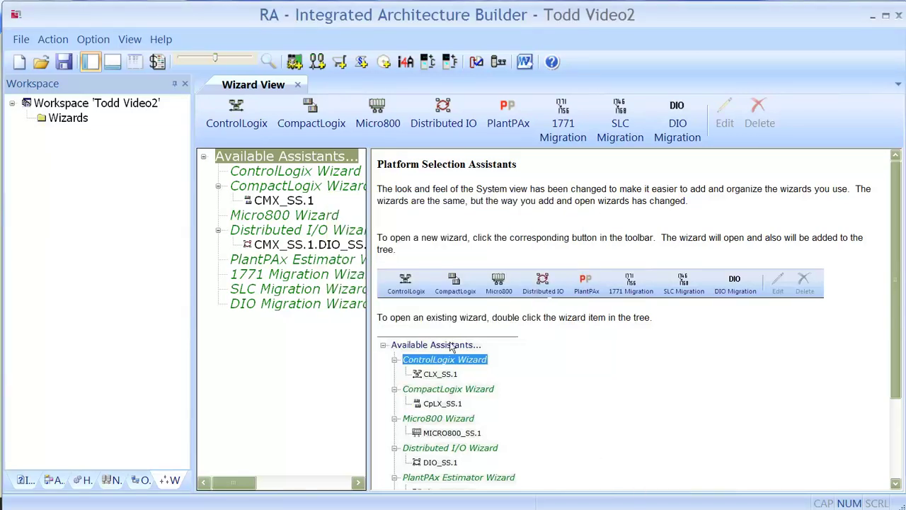
pyautogui.click(84, 481)
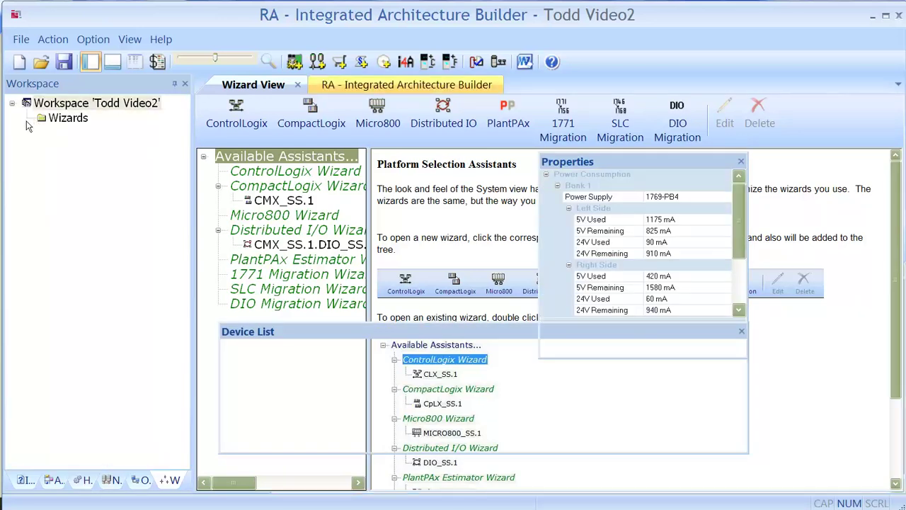
pyautogui.click(84, 480)
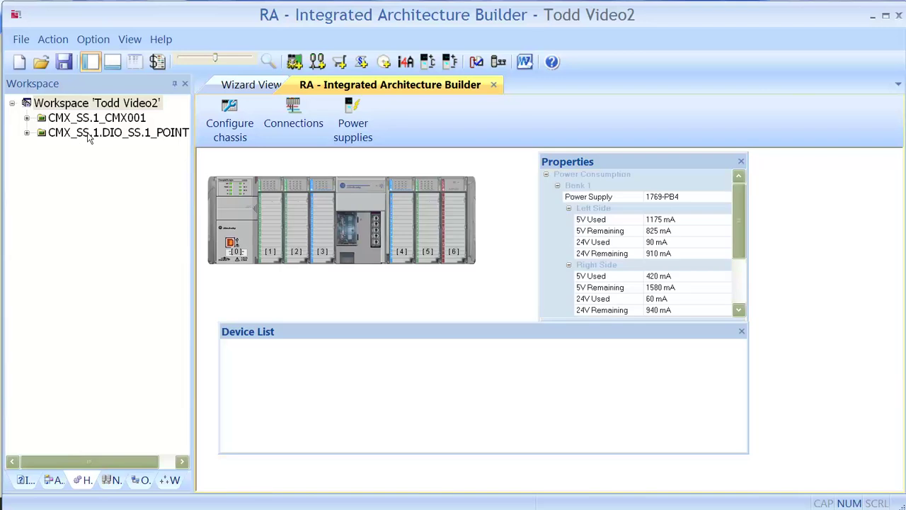
pyautogui.click(26, 118)
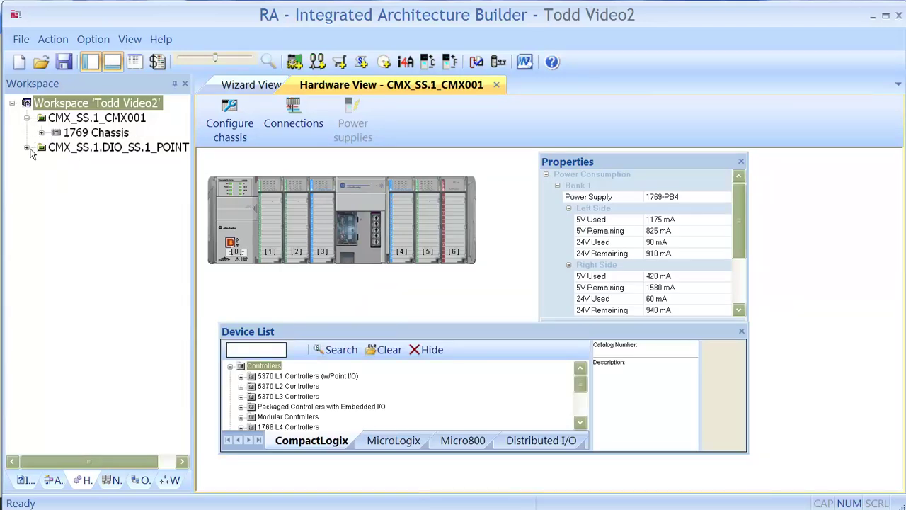
pyautogui.click(26, 149)
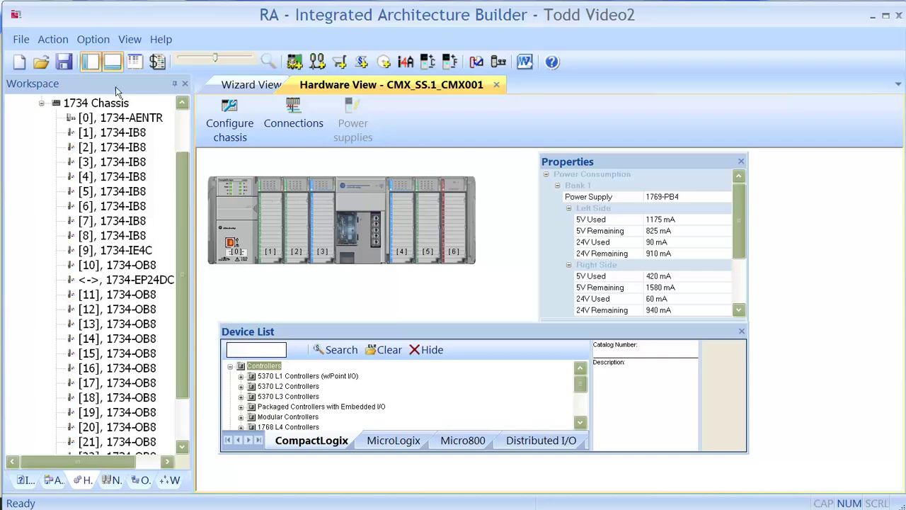
# - View the 1734 Point I/O chassis image, then show the Switch001 network diagram
pyautogui.click(119, 104)
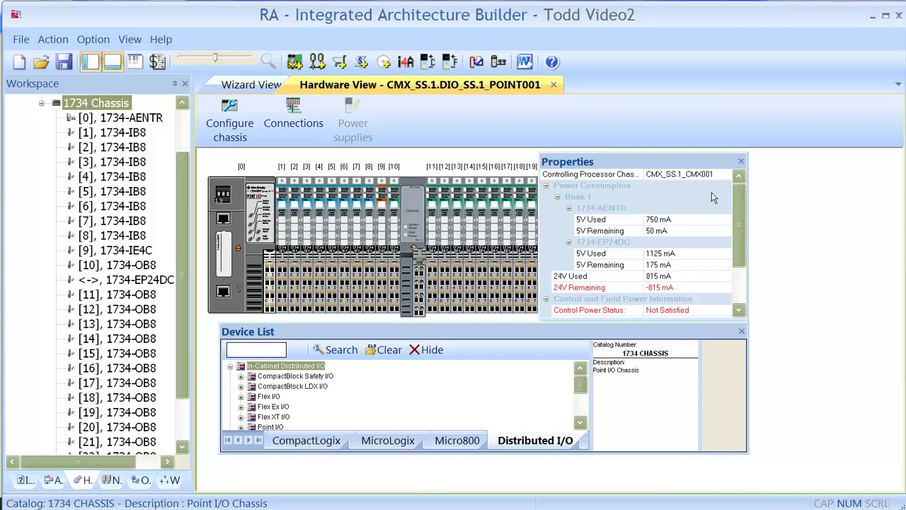
pyautogui.moveTo(691, 159); pyautogui.dragTo(814, 162)
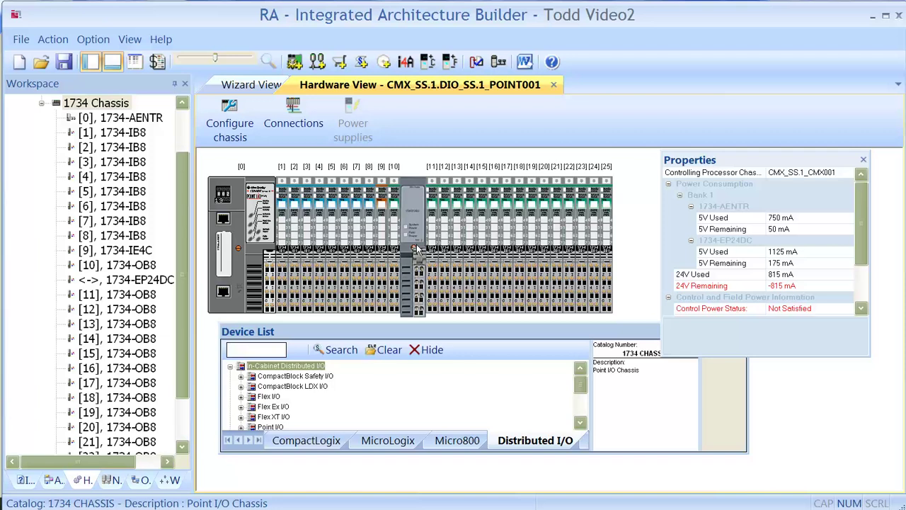
pyautogui.click(114, 484)
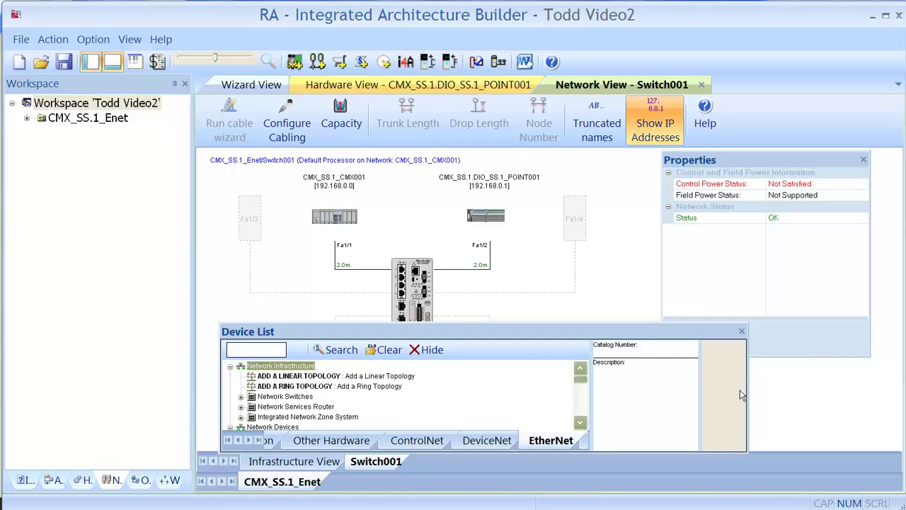
# - Close the Device List and change the CMX001 controller's Port 1 address to 192.168.1.20
pyautogui.click(742, 333)
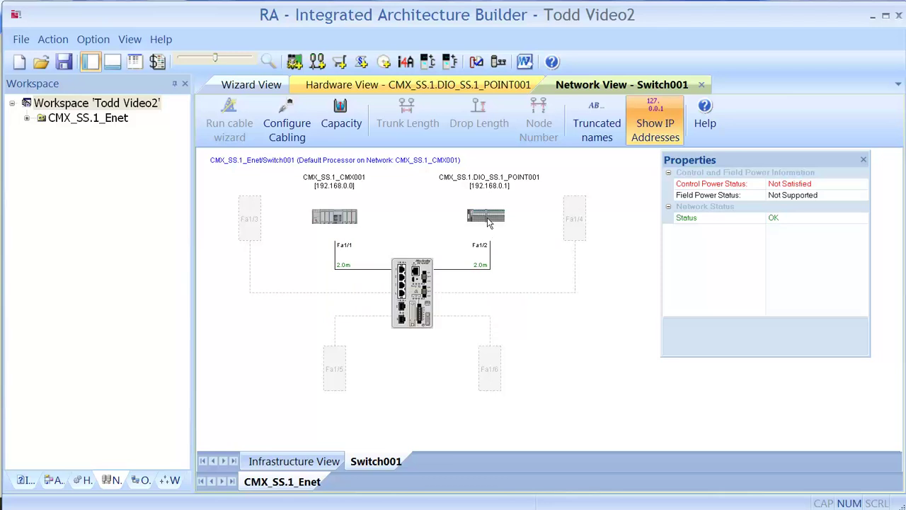
pyautogui.moveTo(480, 221)
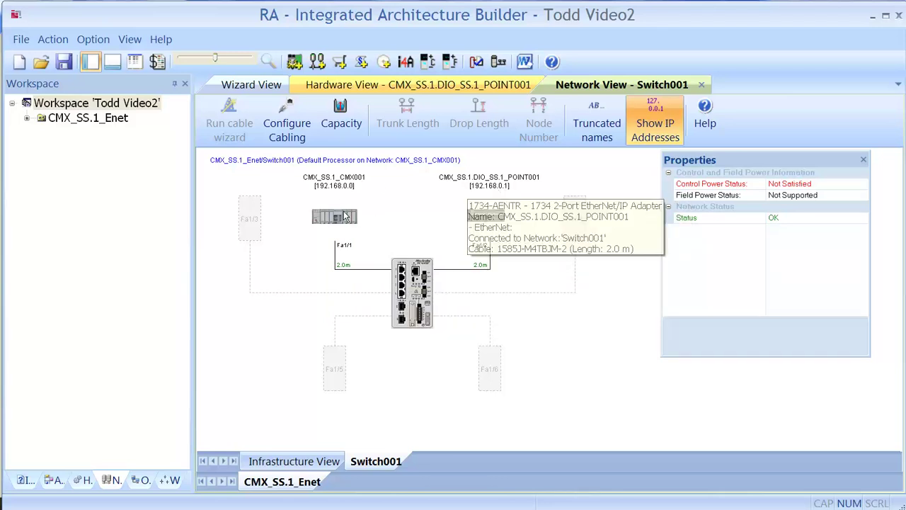
pyautogui.click(341, 190)
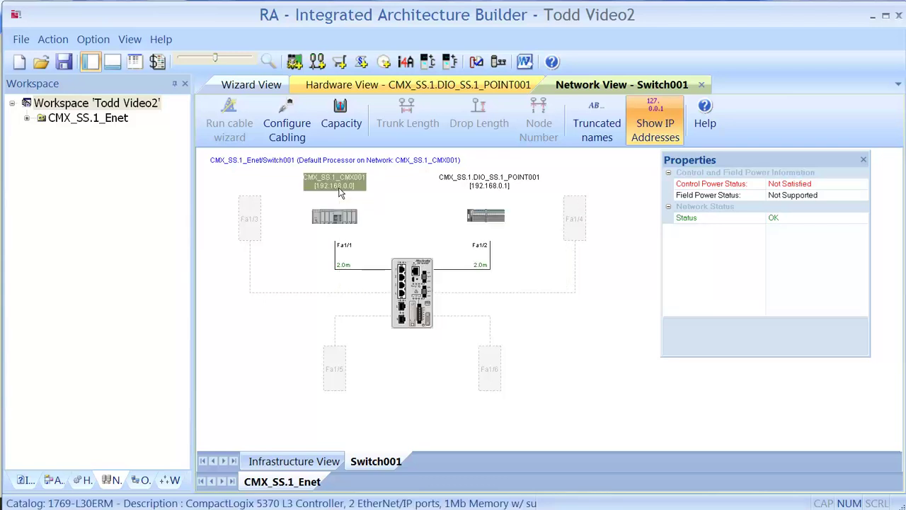
pyautogui.rightClick(341, 191)
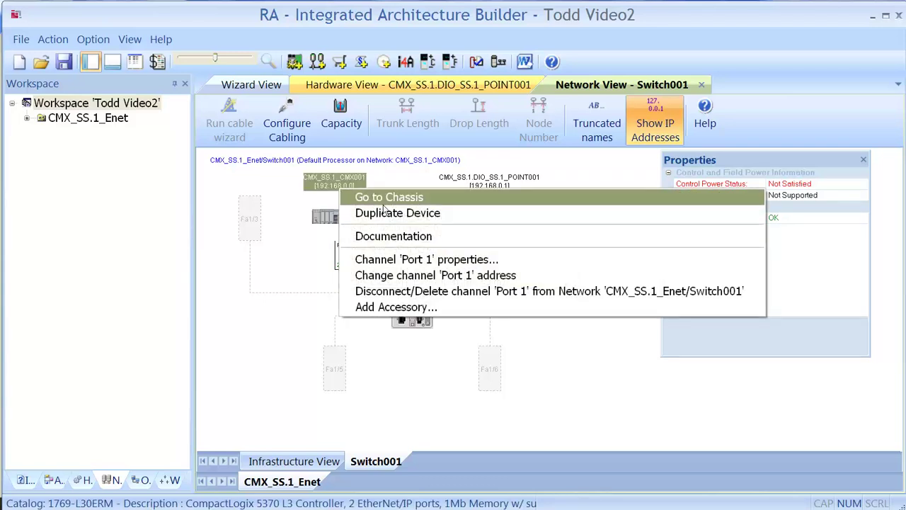
pyautogui.click(422, 277)
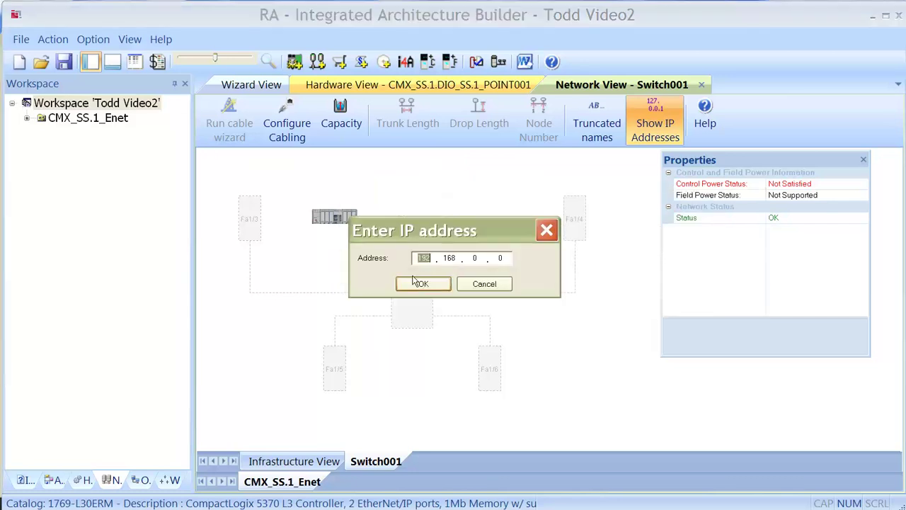
pyautogui.click(474, 257)
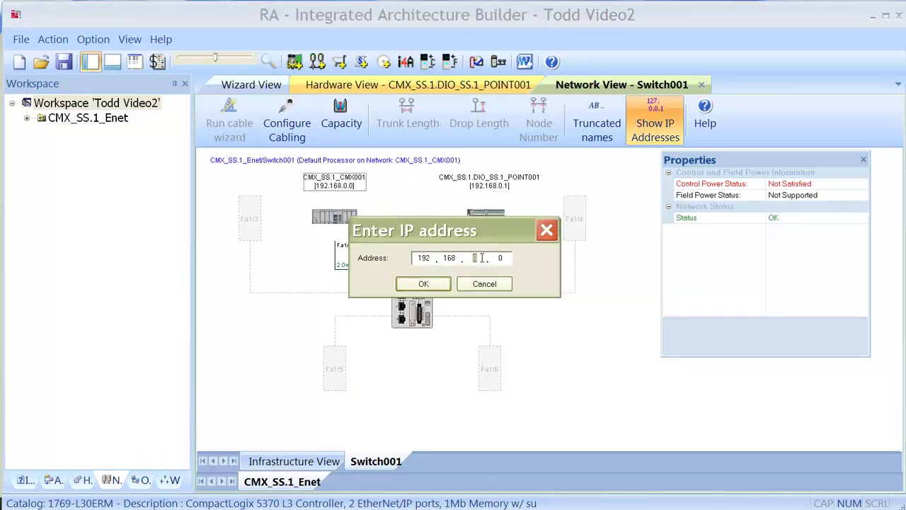
pyautogui.write('1.20')
pyautogui.click(437, 283)
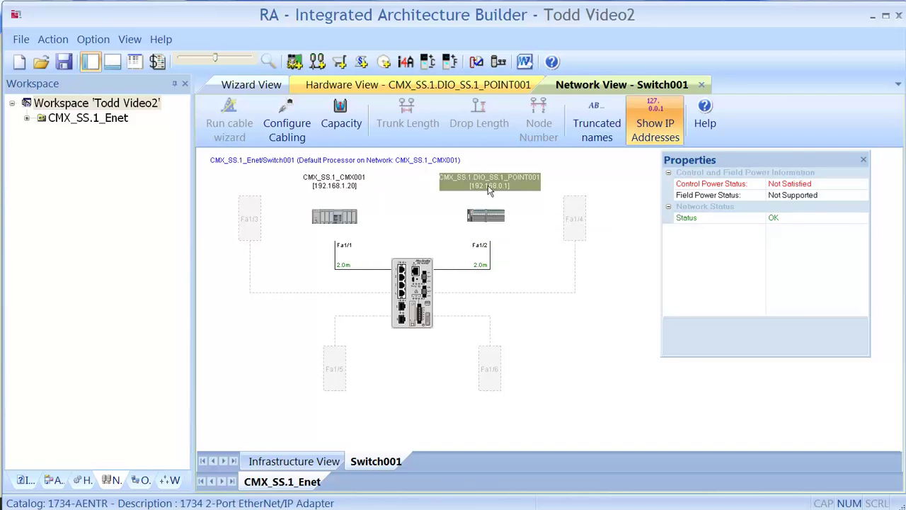
# - Change the POINT001 adapter's Port 1 address to 192.168.1.10
pyautogui.rightClick(488, 188)
pyautogui.click(544, 273)
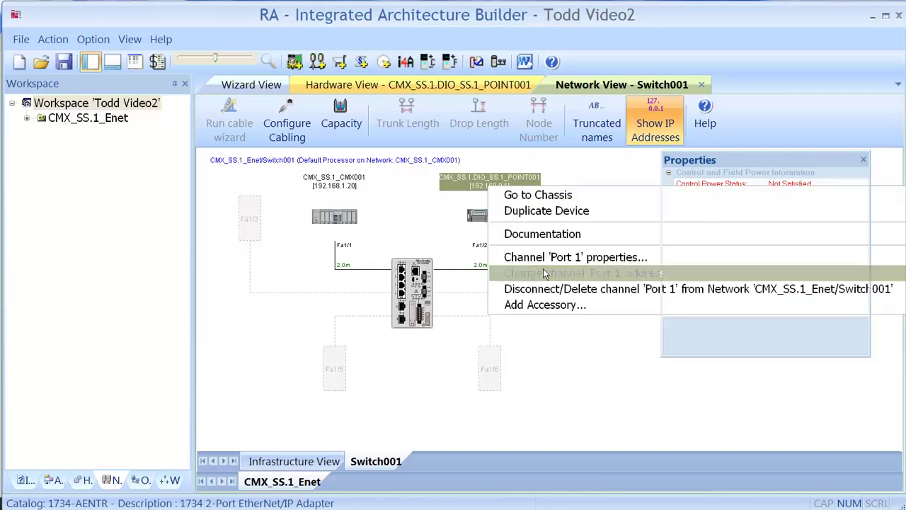
pyautogui.doubleClick(484, 259)
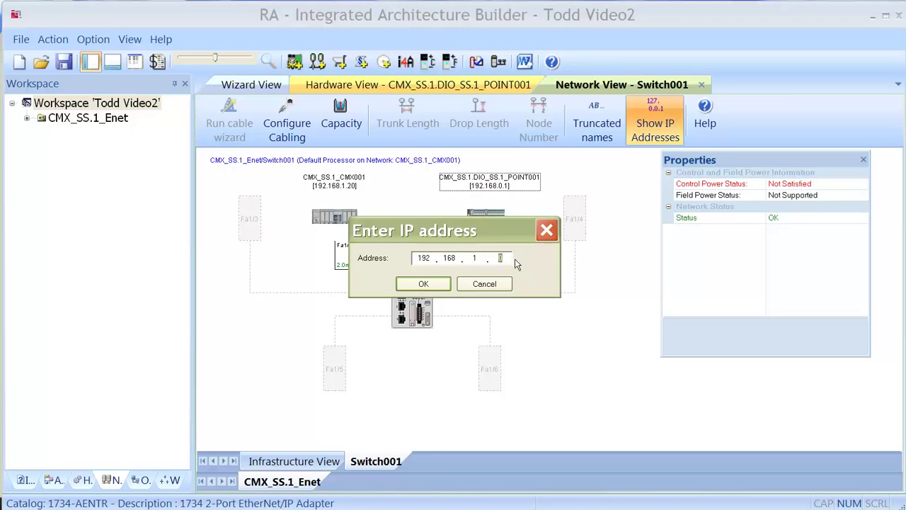
pyautogui.write('10')
pyautogui.click(424, 283)
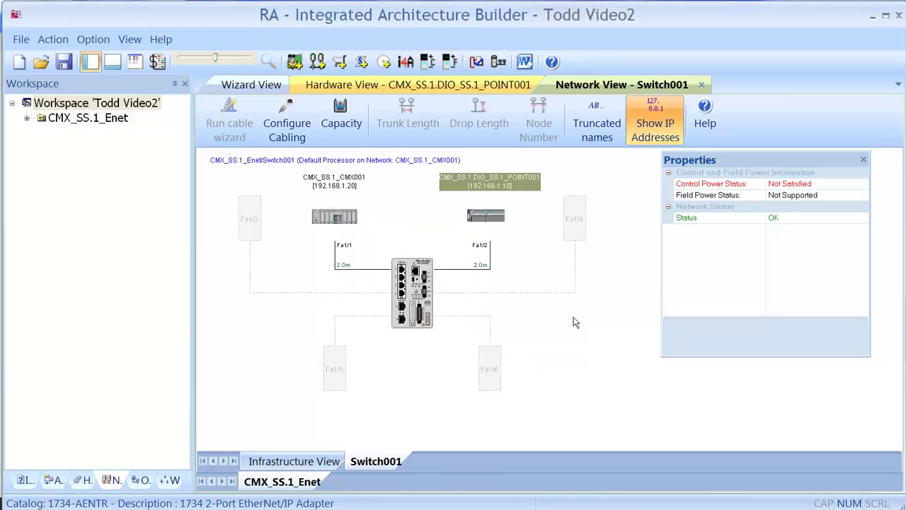
# - Review the Switch001 properties and its catalog number list, closing both without changes
pyautogui.rightClick(416, 296)
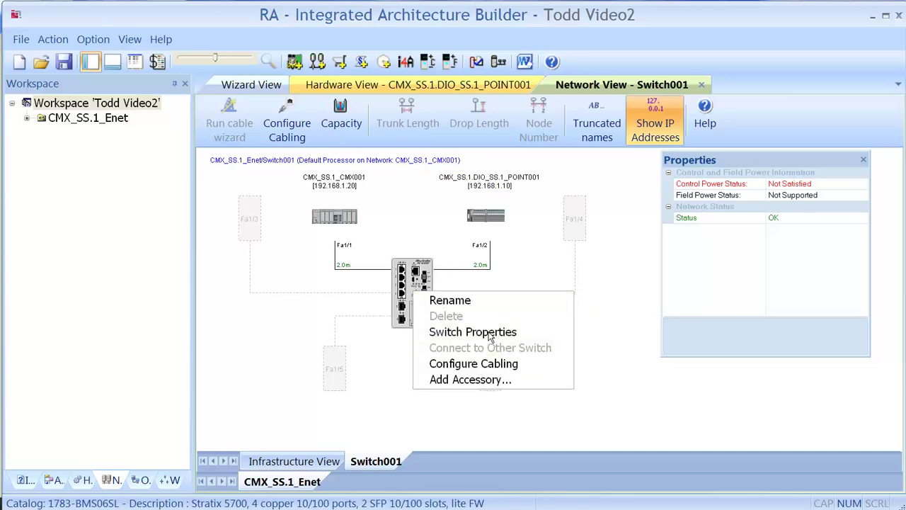
pyautogui.click(528, 337)
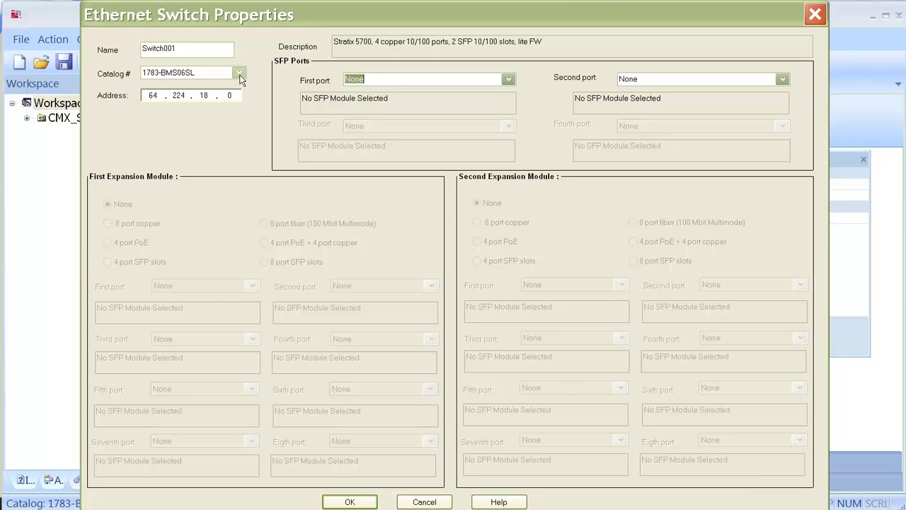
pyautogui.click(238, 74)
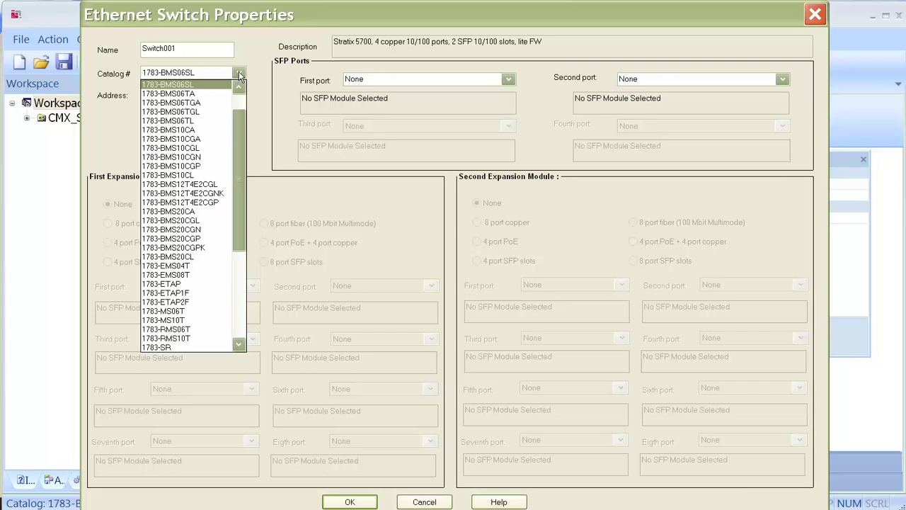
pyautogui.click(814, 17)
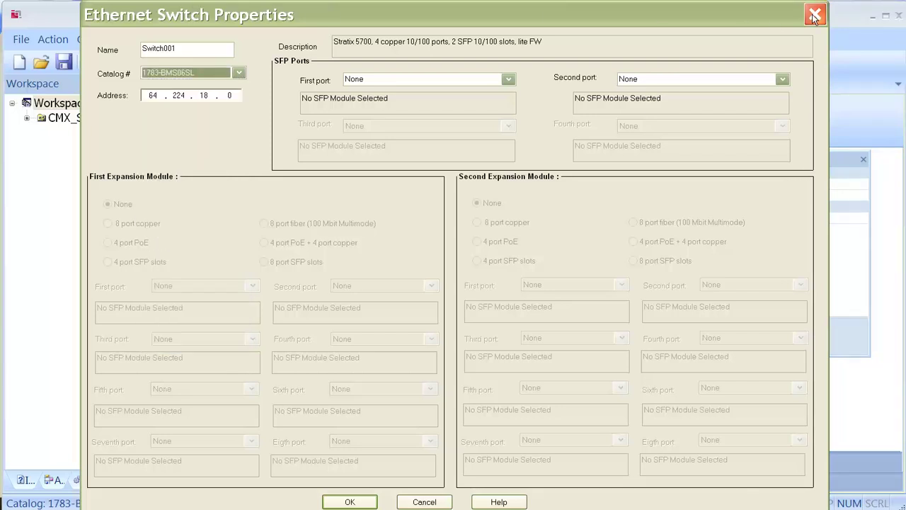
pyautogui.click(811, 17)
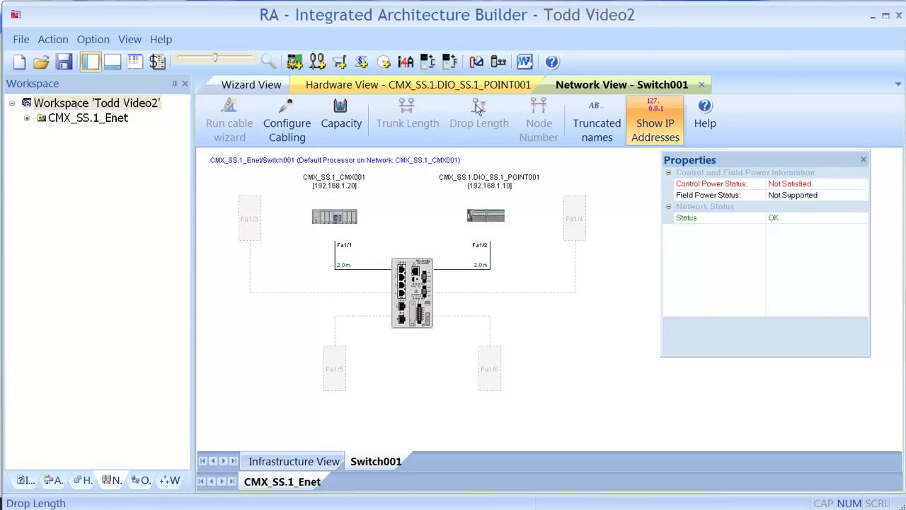
pyautogui.click(478, 61)
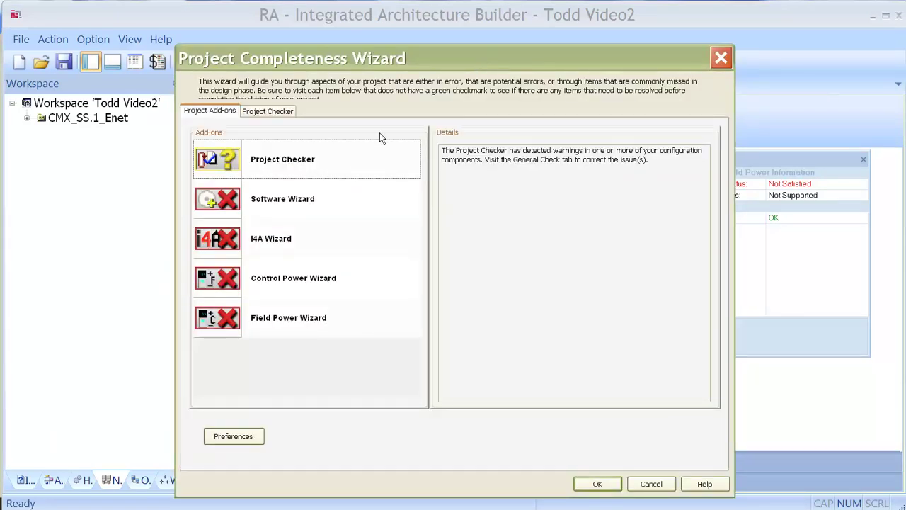
pyautogui.click(597, 484)
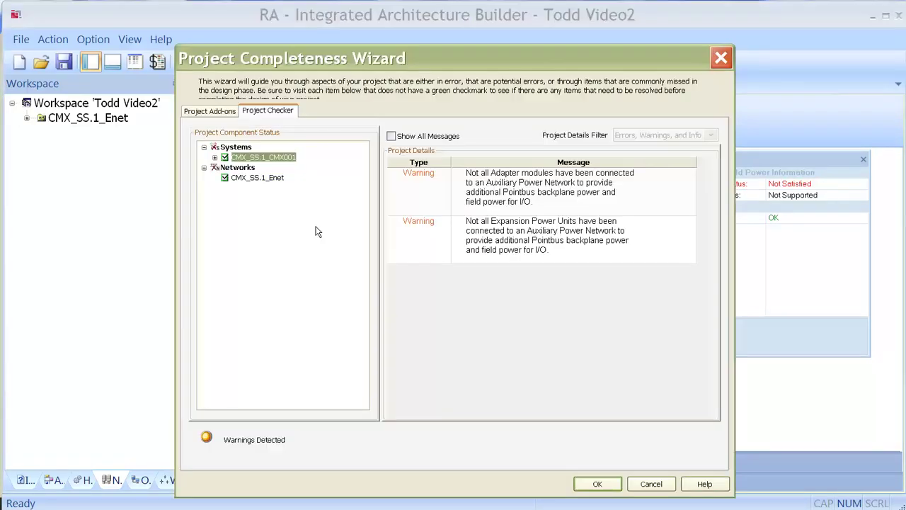
pyautogui.click(607, 488)
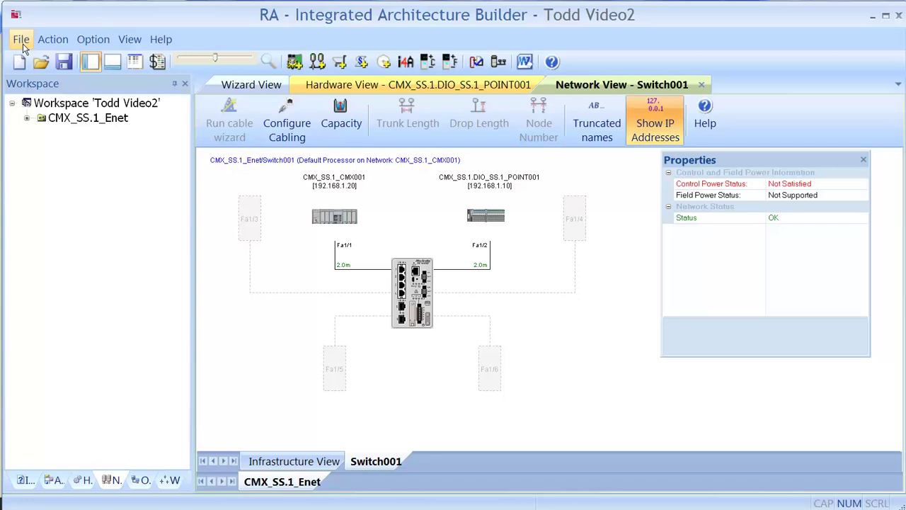
# - Add quantity 1 of 9701-VWSB025AENE FactoryTalk View SE Station 25 Display to the software BOM
pyautogui.click(49, 41)
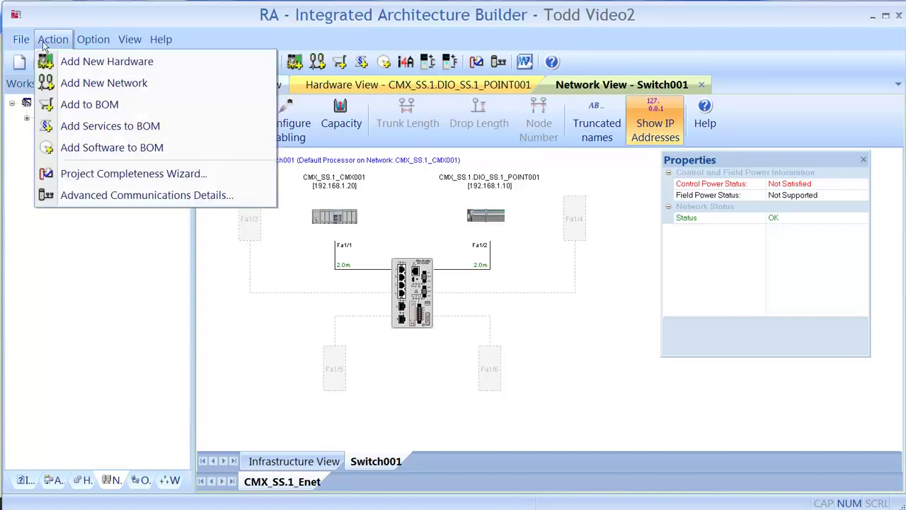
pyautogui.click(134, 150)
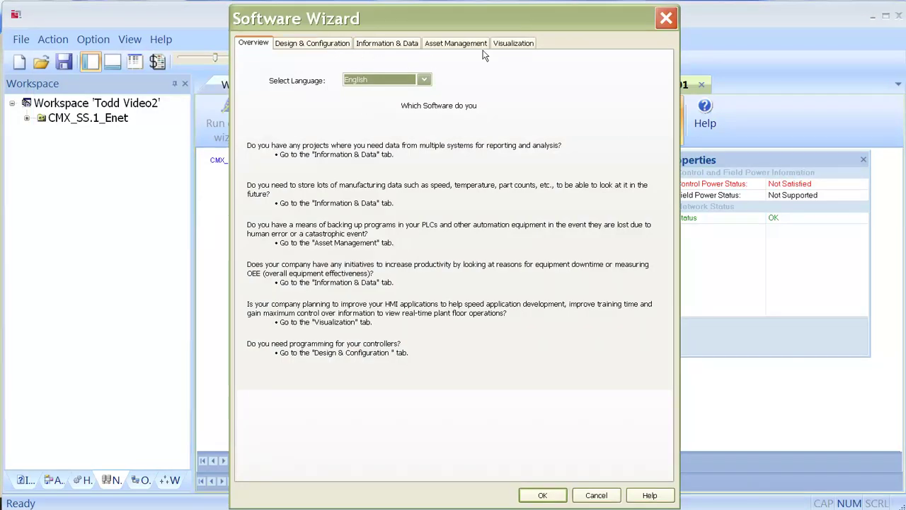
pyautogui.click(520, 45)
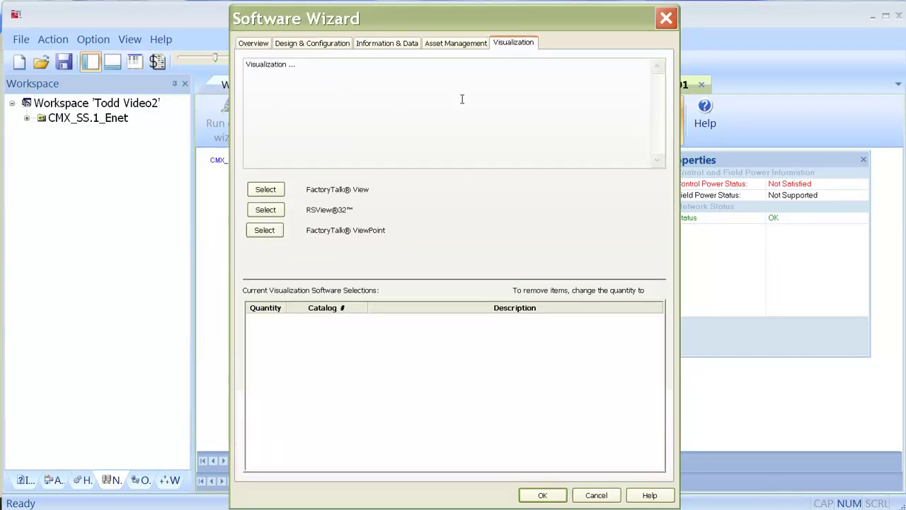
pyautogui.click(266, 189)
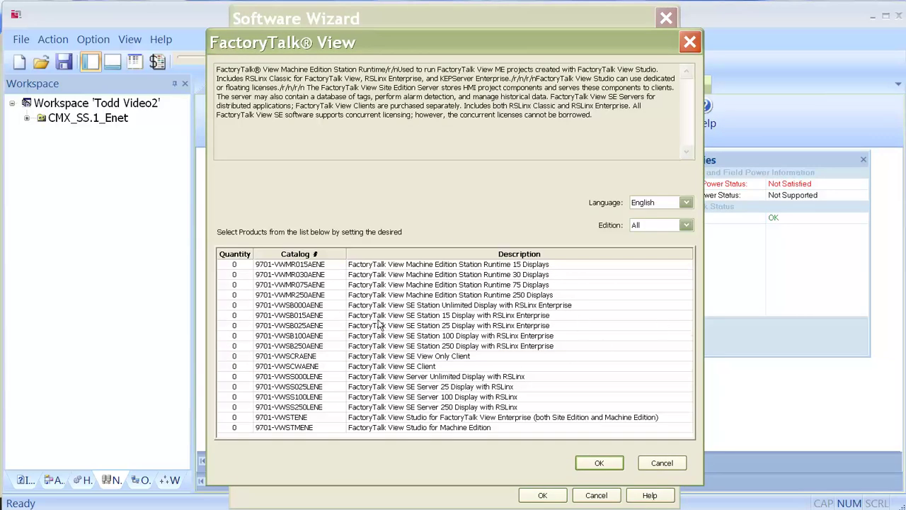
pyautogui.click(247, 330)
pyautogui.write('1')
pyautogui.click(599, 463)
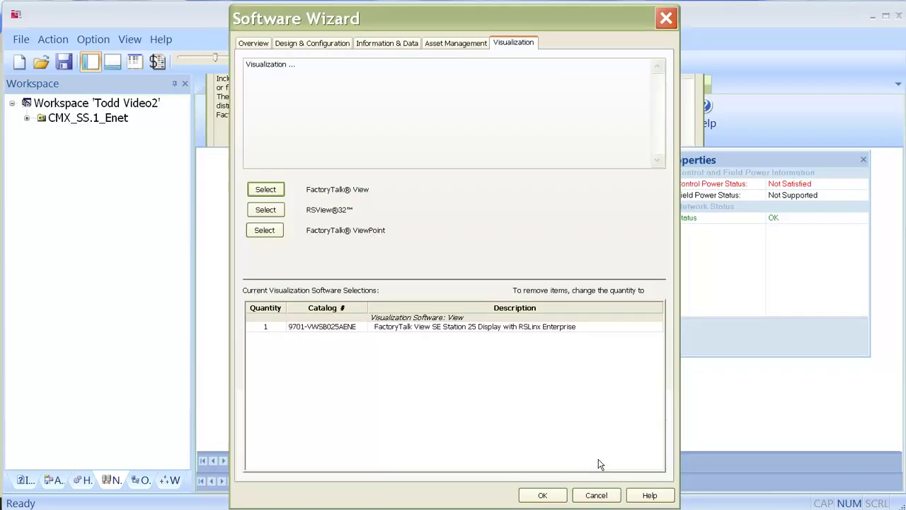
pyautogui.click(543, 495)
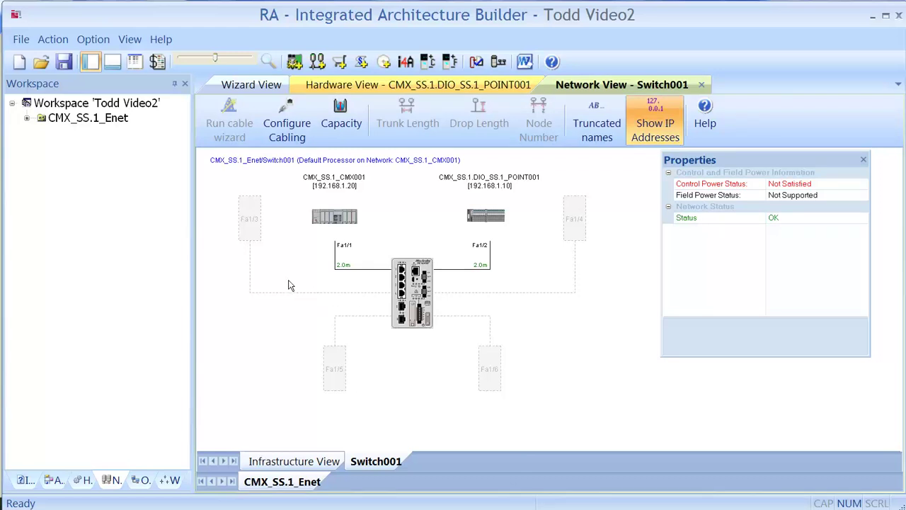
# - Open the project BOM, saving Todd Video2.iab when prompted, and check the 14444.96 total
pyautogui.click(157, 62)
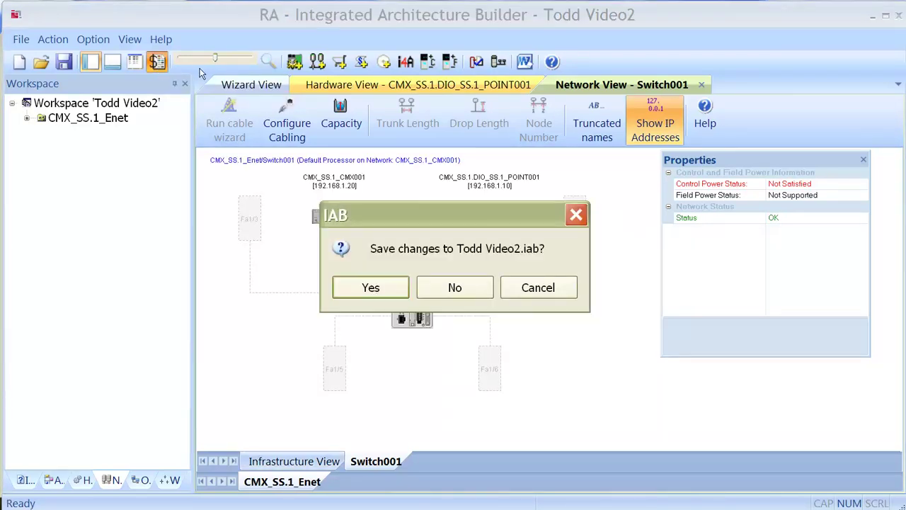
pyautogui.click(379, 288)
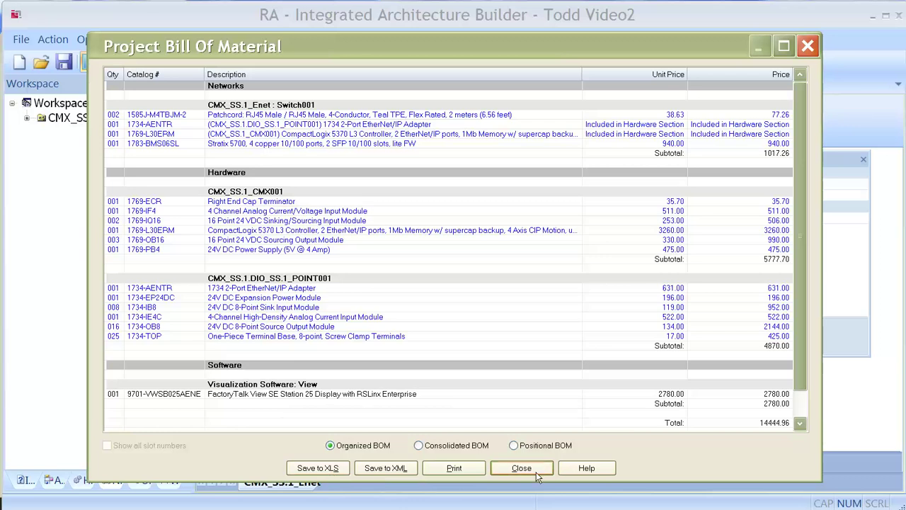
pyautogui.click(534, 473)
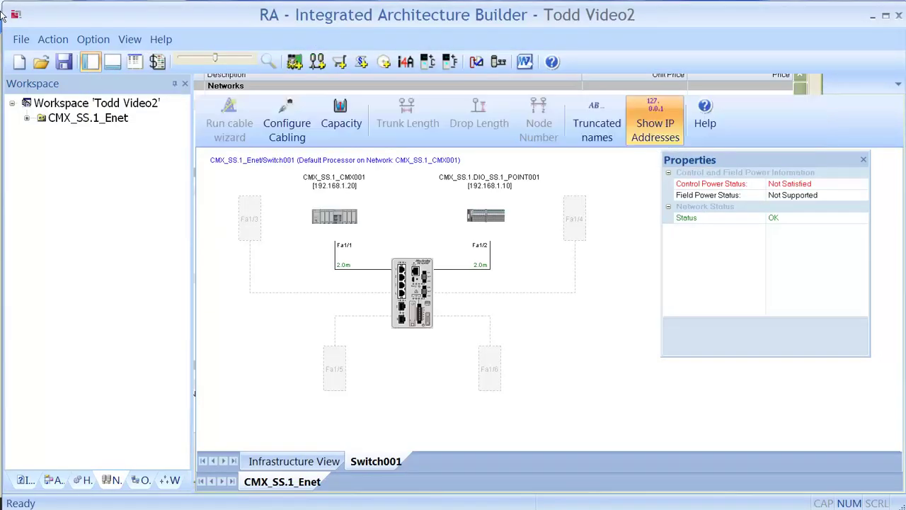
pyautogui.click(21, 41)
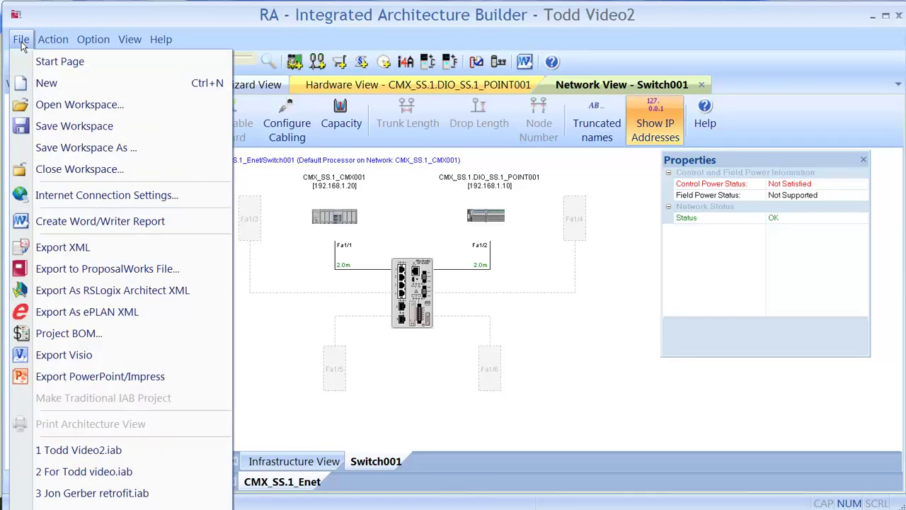
# - Generate the project's Word report, producing Todd_Video2.docx with its Project Documentation title page
pyautogui.click(104, 224)
pyautogui.click(53, 39)
pyautogui.click(21, 40)
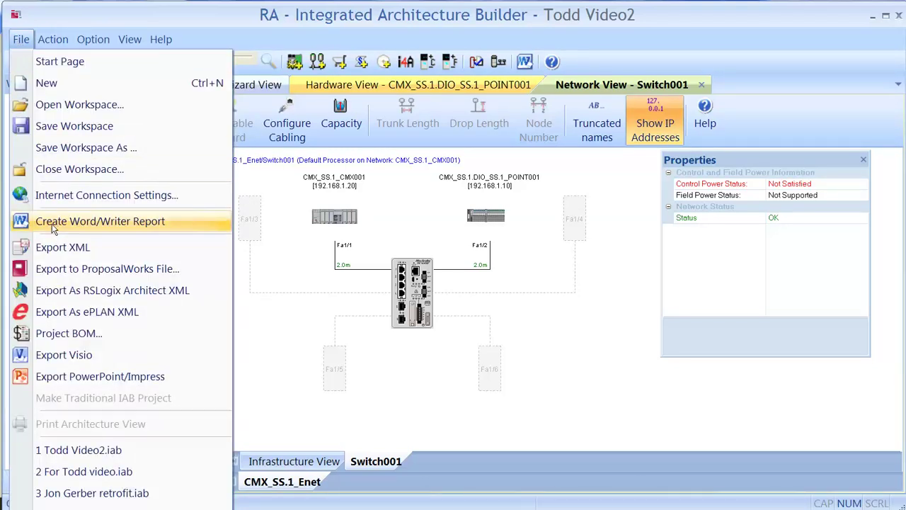
pyautogui.click(51, 223)
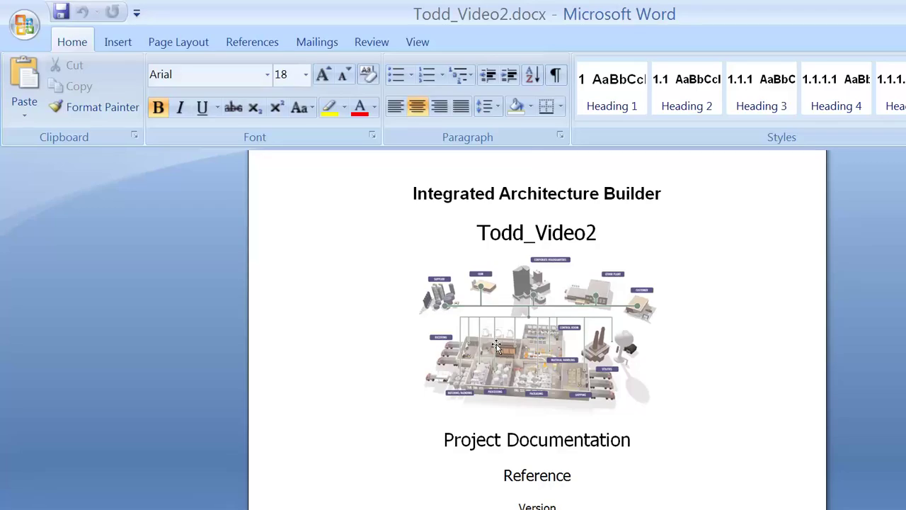
pyautogui.scroll(-10, 496, 346)
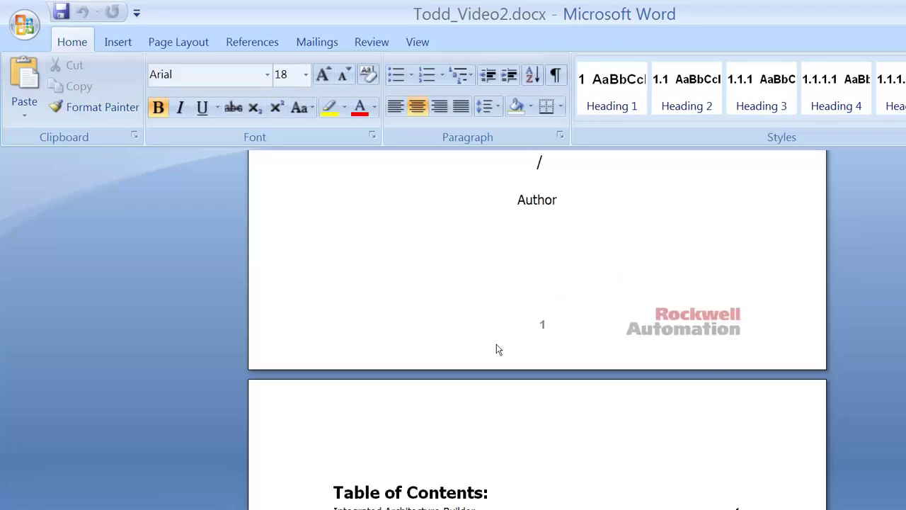
pyautogui.press('pagedown')
pyautogui.press('pagedown')
pyautogui.press('pagedown')
pyautogui.press('pagedown')
pyautogui.press('pagedown')
pyautogui.press('pagedown')
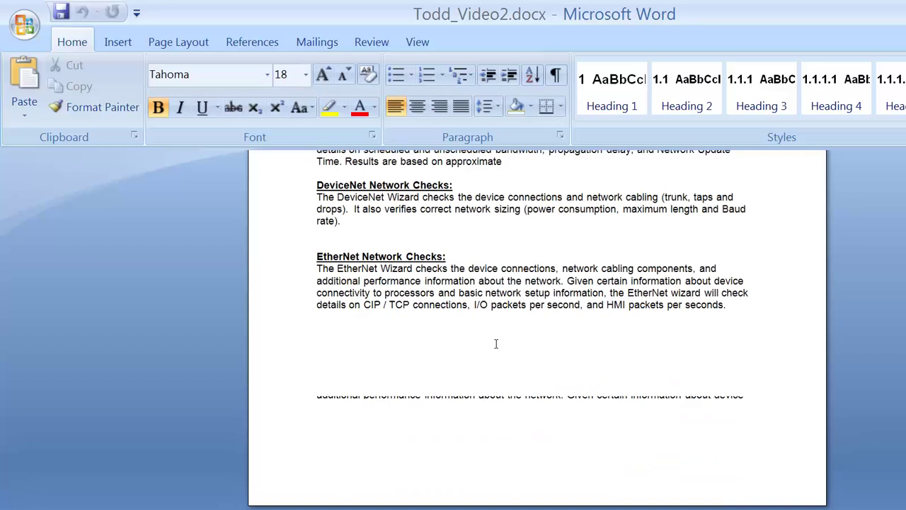
pyautogui.press('pagedown')
pyautogui.press('pagedown')
pyautogui.press('pagedown')
pyautogui.press('pagedown')
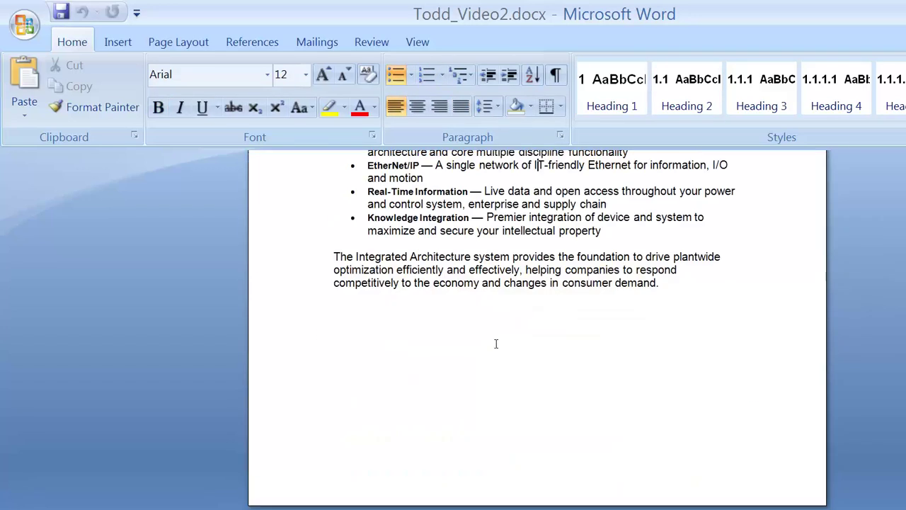
pyautogui.press('pagedown')
pyautogui.press('pagedown')
pyautogui.press('pagedown')
pyautogui.press('pagedown')
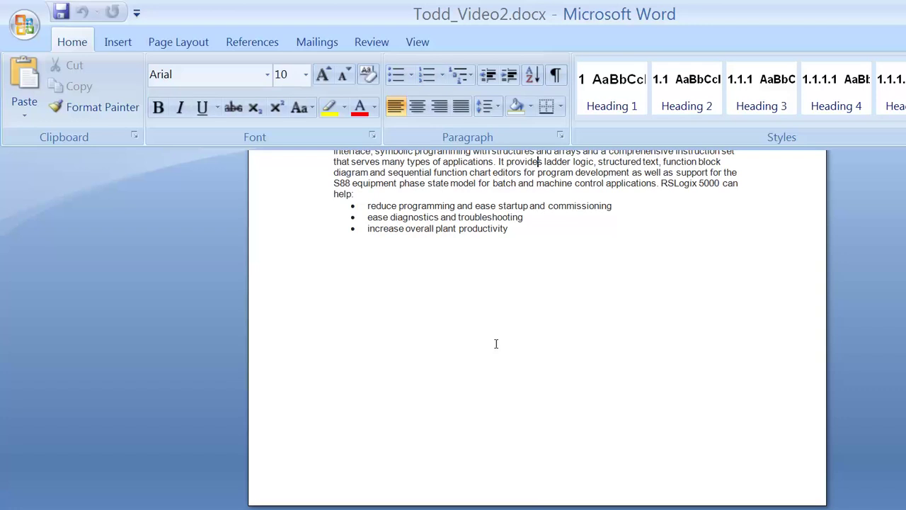
pyautogui.press('pagedown')
pyautogui.press('pagedown')
pyautogui.press('pagedown')
pyautogui.press('pagedown')
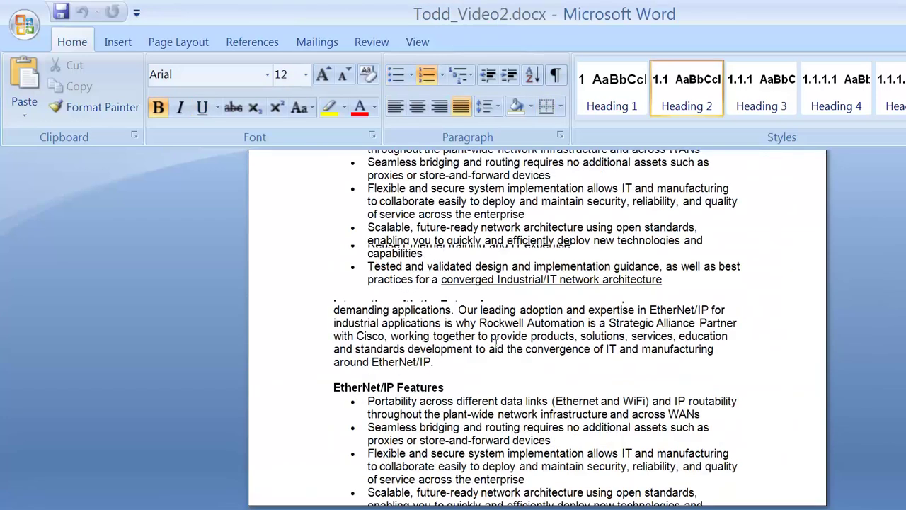
pyautogui.press('pagedown')
pyautogui.press('pagedown')
pyautogui.press('pagedown')
pyautogui.press('pagedown')
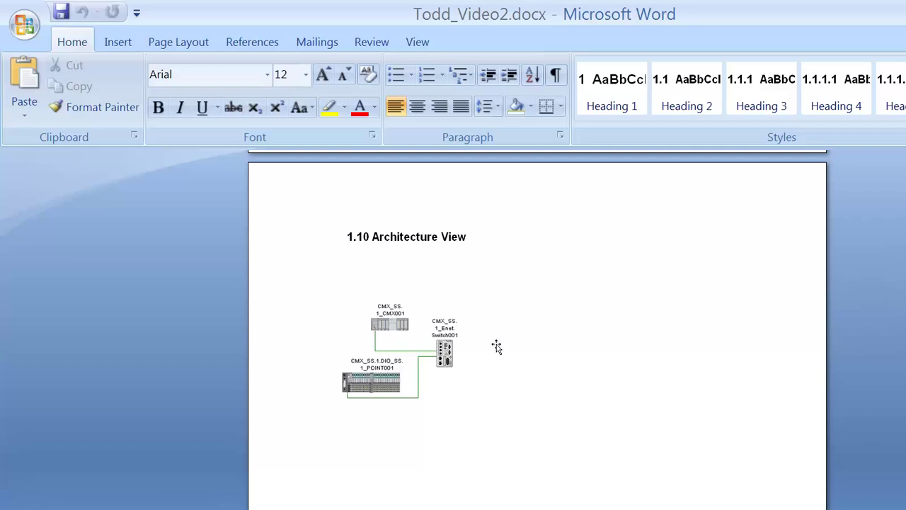
pyautogui.press('pagedown')
pyautogui.press('pagedown')
pyautogui.press('pagedown')
pyautogui.press('pagedown')
pyautogui.press('pagedown')
pyautogui.press('pagedown')
pyautogui.press('pagedown')
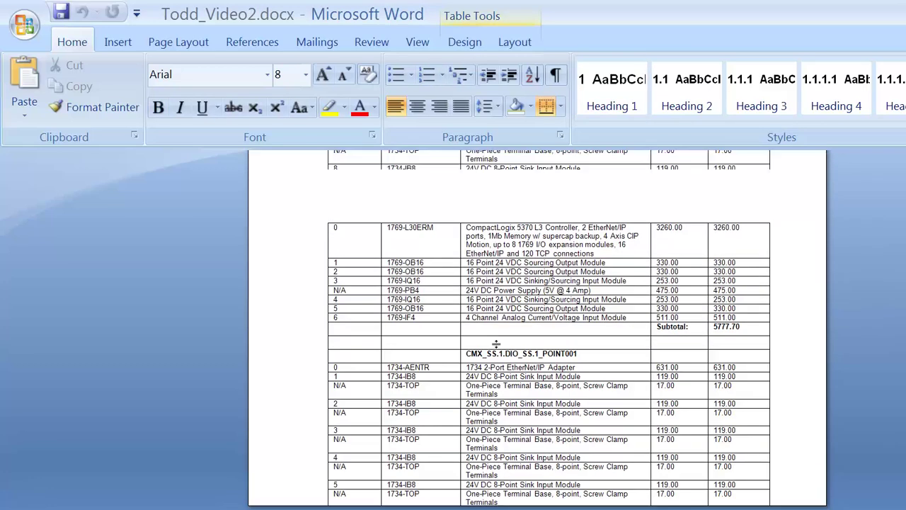
pyautogui.press('pagedown')
pyautogui.press('pagedown')
pyautogui.press('pagedown')
pyautogui.press('pagedown')
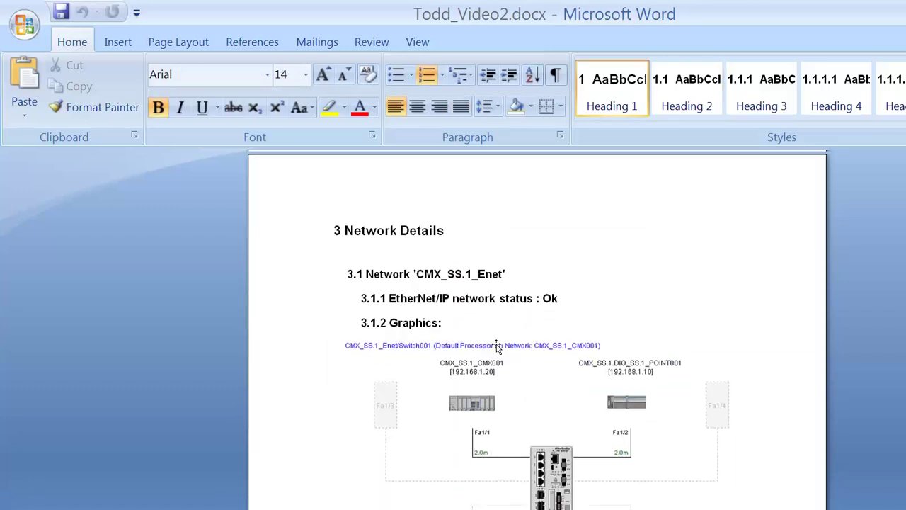
pyautogui.press('pagedown')
pyautogui.press('pagedown')
pyautogui.press('pagedown')
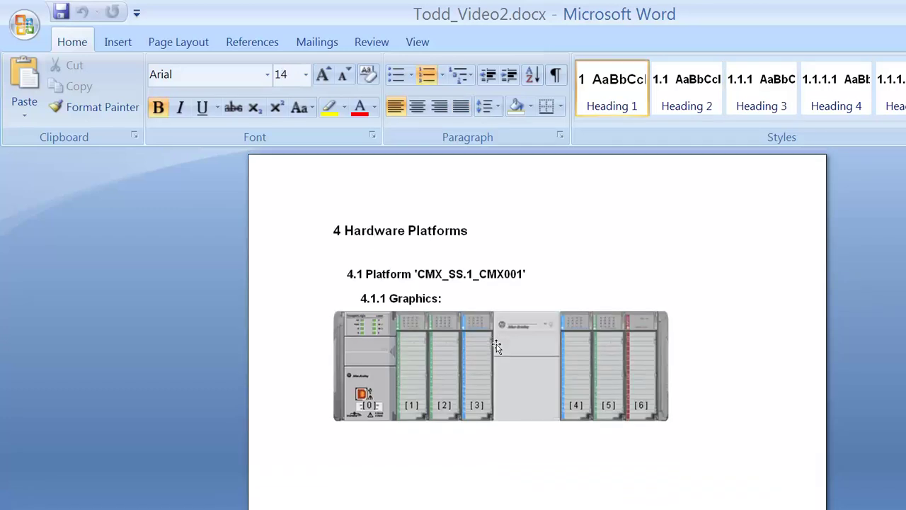
pyautogui.press('pageup')
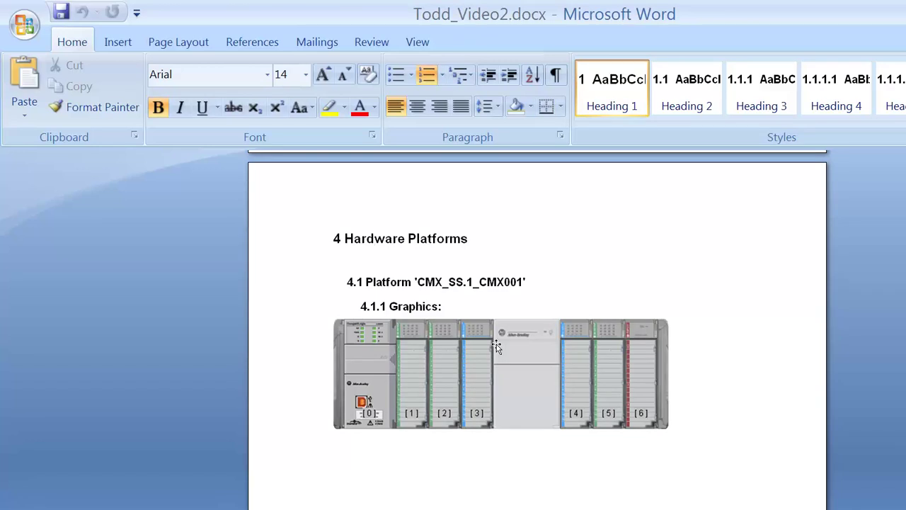
pyautogui.press('pagedown')
pyautogui.press('pagedown')
pyautogui.press('pagedown')
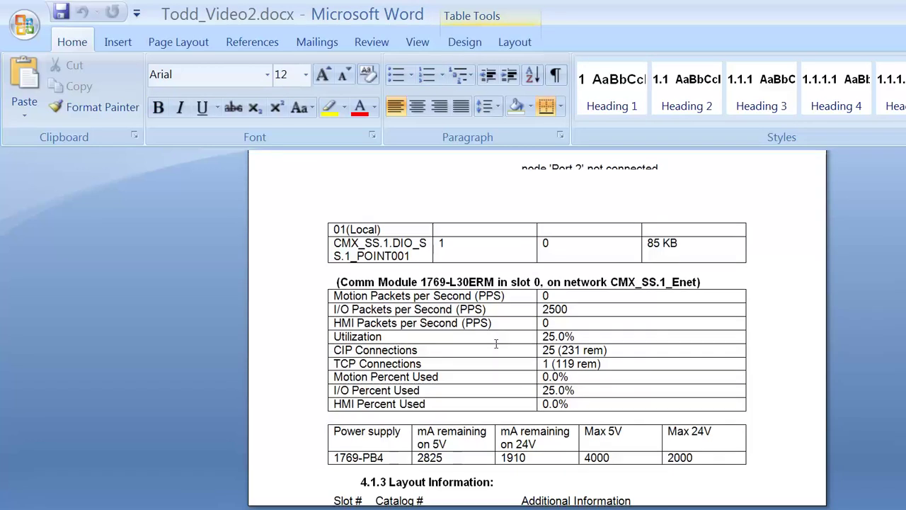
pyautogui.press('pagedown')
pyautogui.press('pagedown')
pyautogui.press('pagedown')
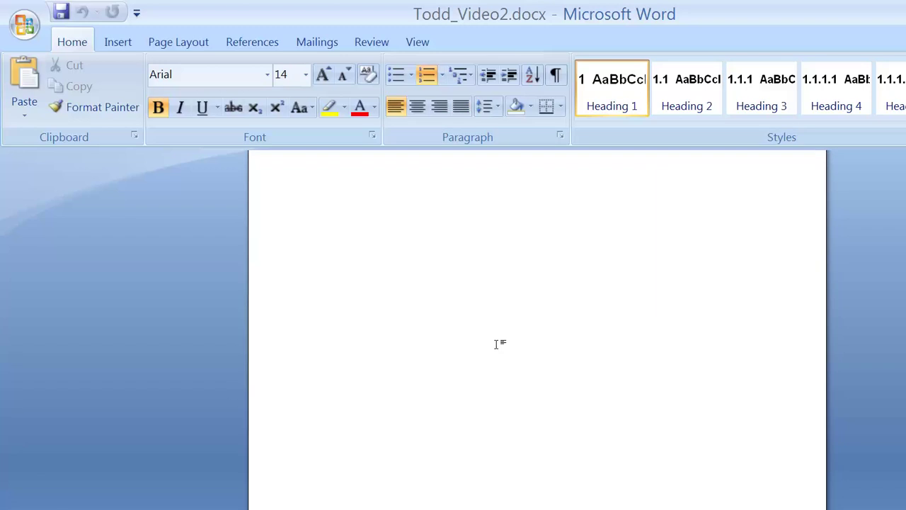